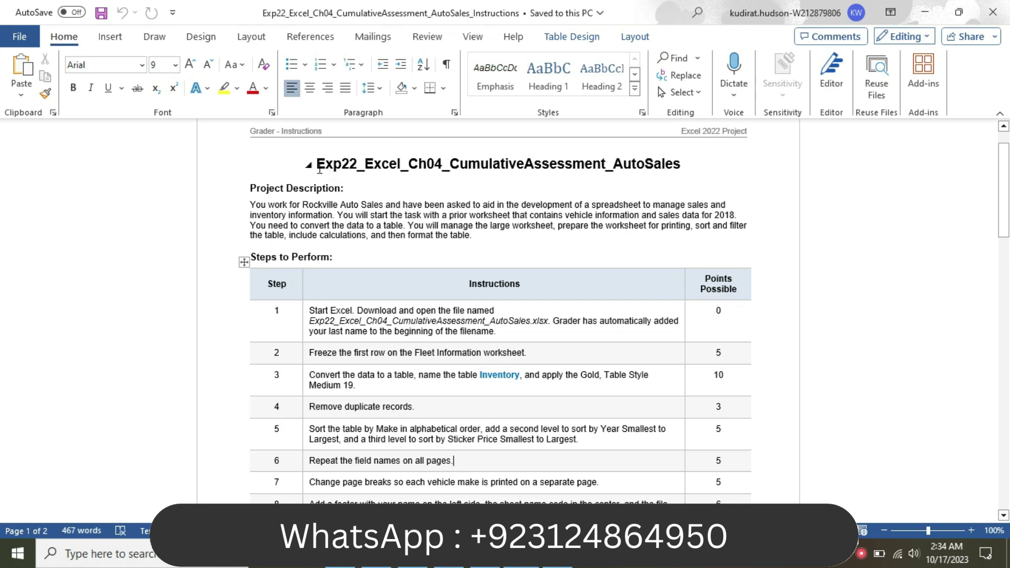
- Highlight the document title in yellow and check the open AutoSales workbook in Excel before returning to Word
{"action": "left_click_drag", "start_coordinate": [315, 163], "coordinate": [661, 161]}
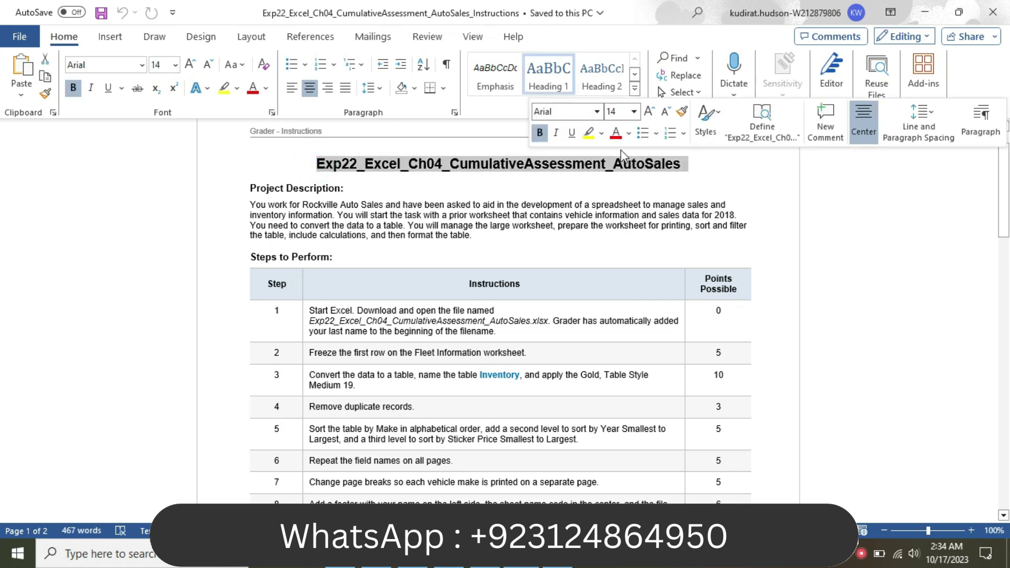
{"action": "left_click", "coordinate": [588, 133]}
{"action": "left_click", "coordinate": [348, 163]}
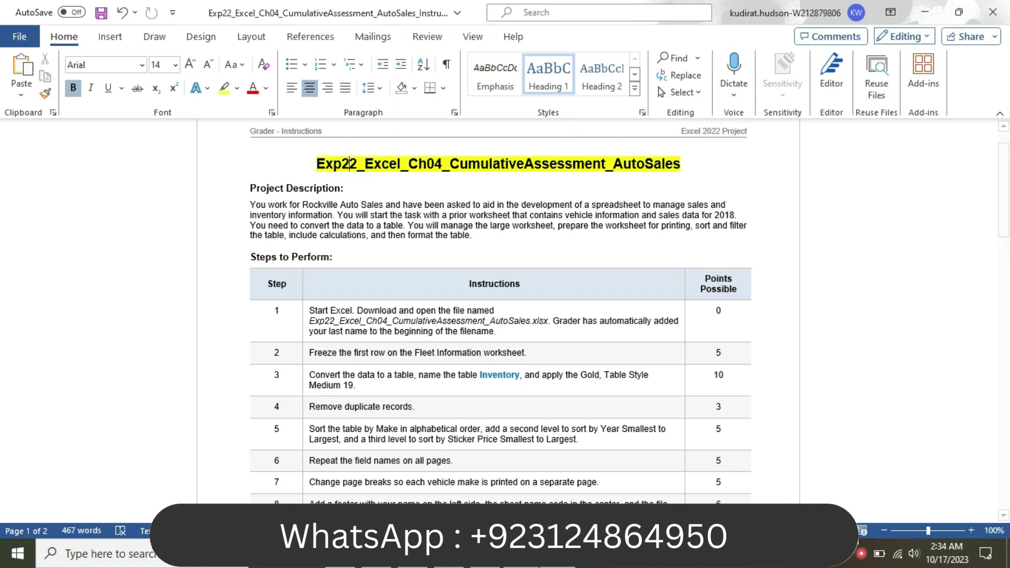
{"action": "key", "text": "alt+Tab"}
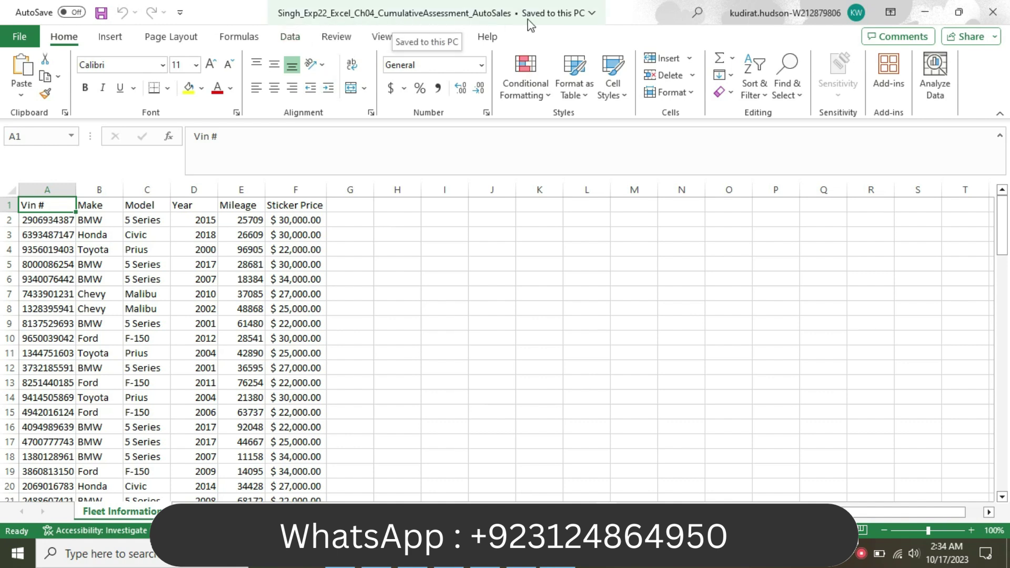
{"action": "key", "text": "alt+Tab"}
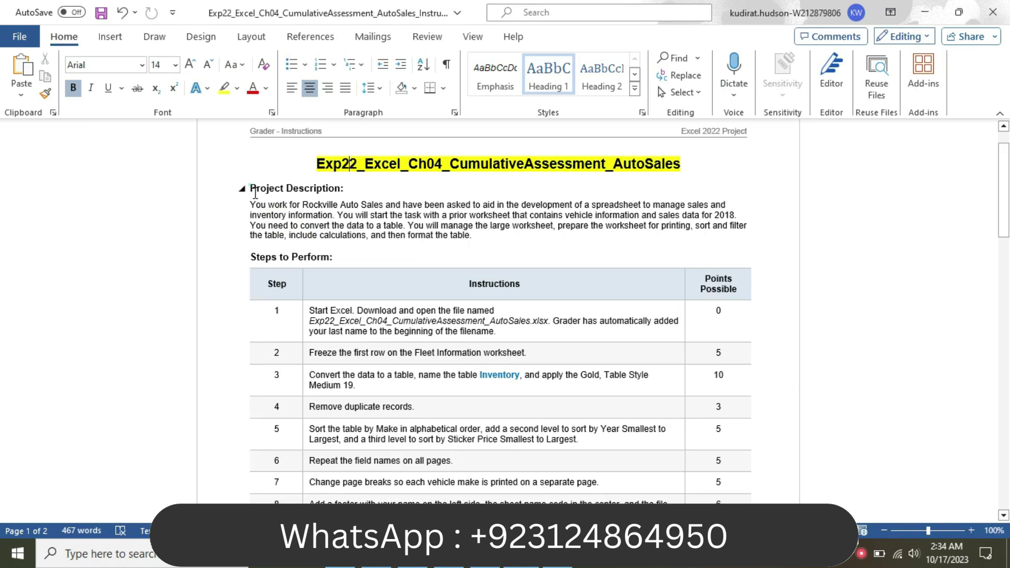
- Highlight the Project Description heading and its paragraph in yellow
{"action": "left_click_drag", "start_coordinate": [251, 185], "coordinate": [255, 245]}
{"action": "left_click", "coordinate": [331, 224]}
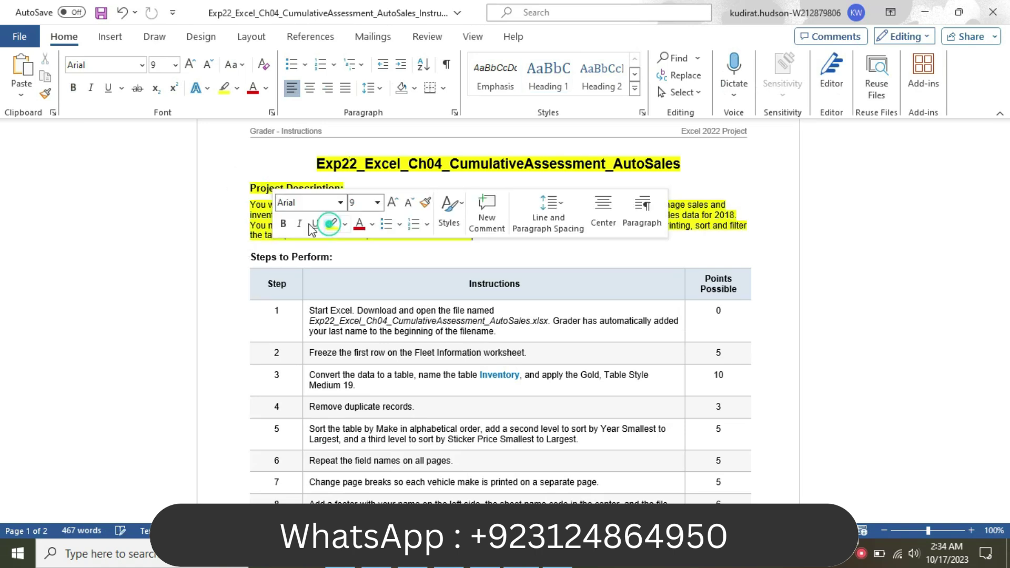
{"action": "left_click", "coordinate": [249, 186]}
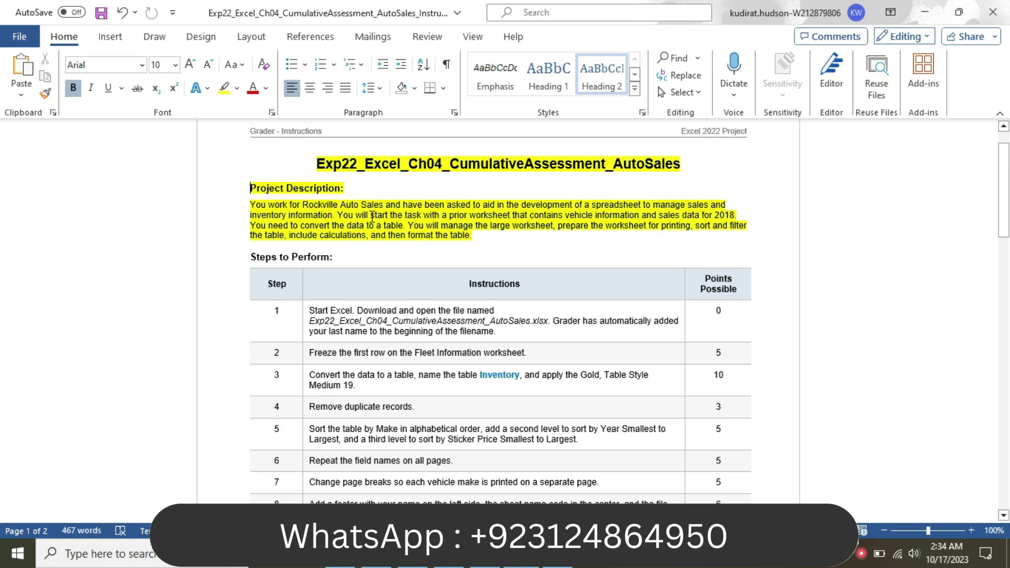
- Remove the yellow highlighting from the document title and the Project Description section
{"action": "left_click_drag", "start_coordinate": [476, 235], "coordinate": [351, 134]}
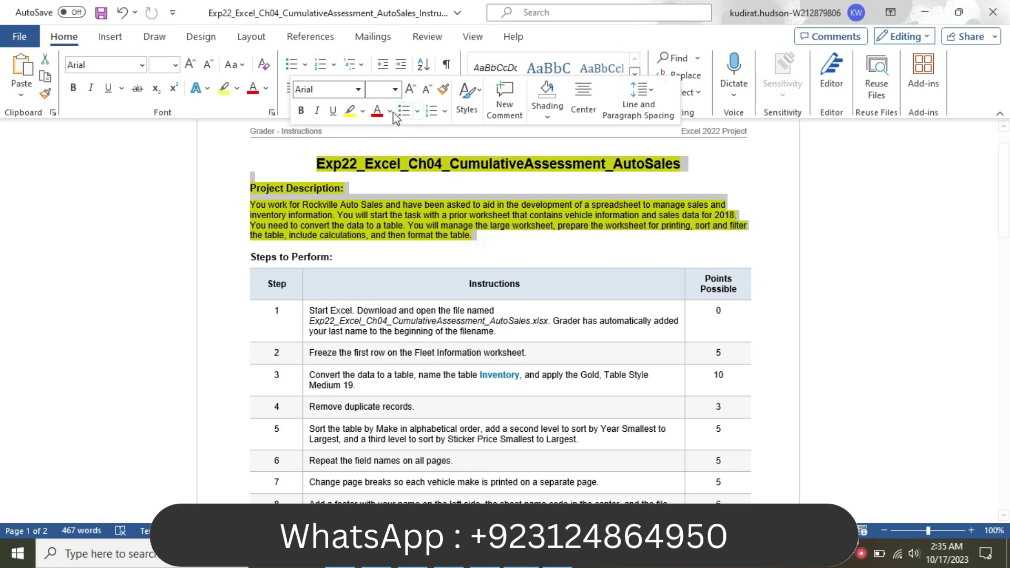
{"action": "left_click", "coordinate": [362, 111]}
{"action": "left_click", "coordinate": [372, 206]}
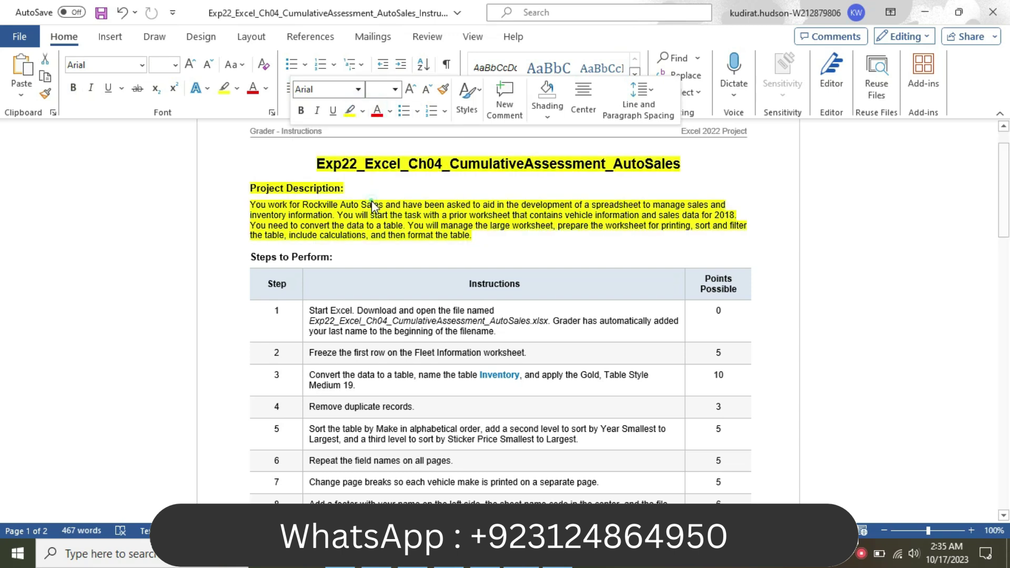
{"action": "key", "text": "ctrl+z"}
{"action": "left_click", "coordinate": [513, 268]}
{"action": "left_click", "coordinate": [784, 227]}
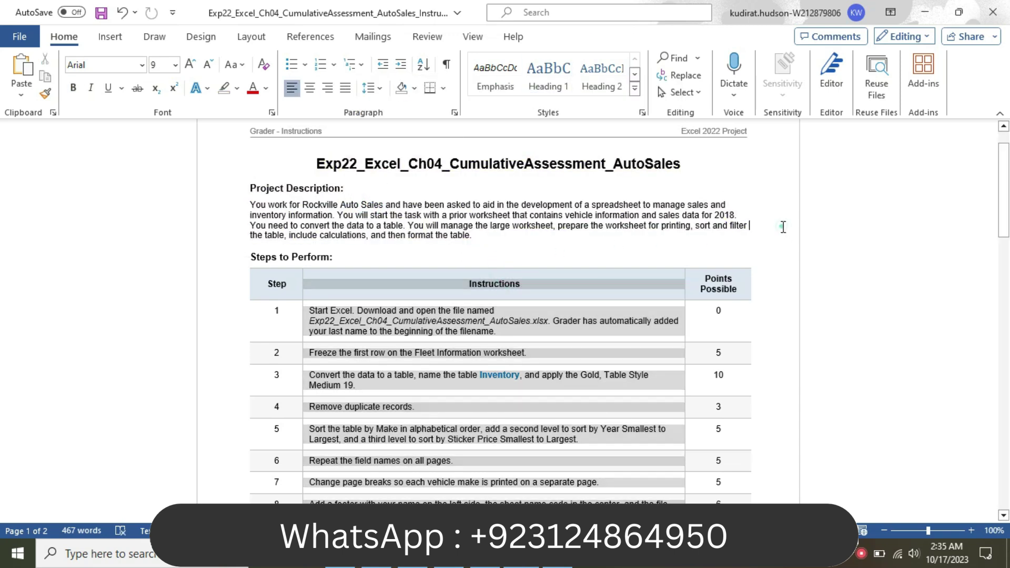
- Set the step 1 instruction text in the table to 16 pt and highlight it in yellow
{"action": "left_click_drag", "start_coordinate": [1009, 199], "coordinate": [1009, 227]}
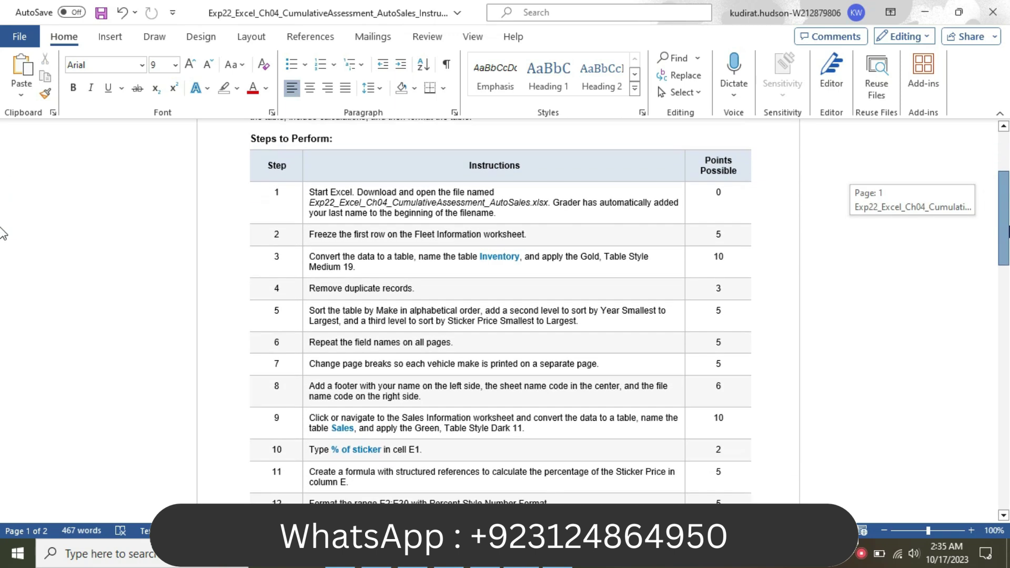
{"action": "left_click_drag", "start_coordinate": [2, 233], "coordinate": [760, 219]}
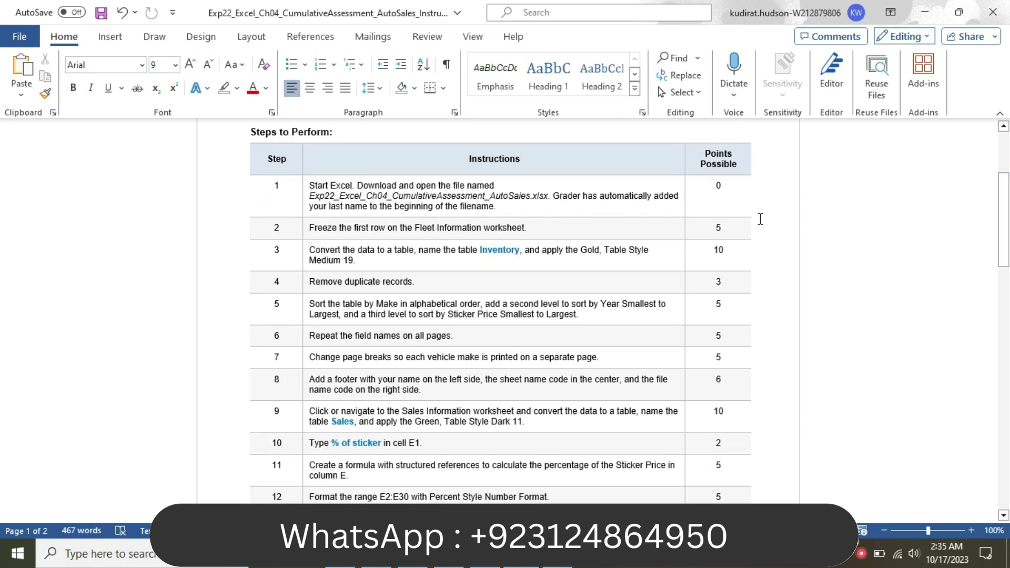
{"action": "left_click", "coordinate": [303, 194]}
{"action": "left_click", "coordinate": [388, 213]}
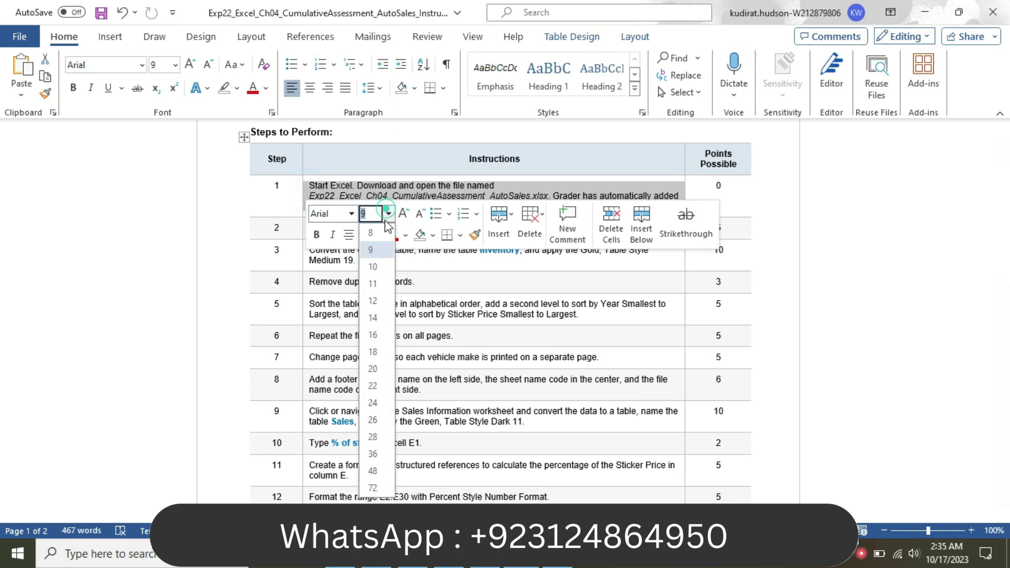
{"action": "left_click", "coordinate": [374, 350]}
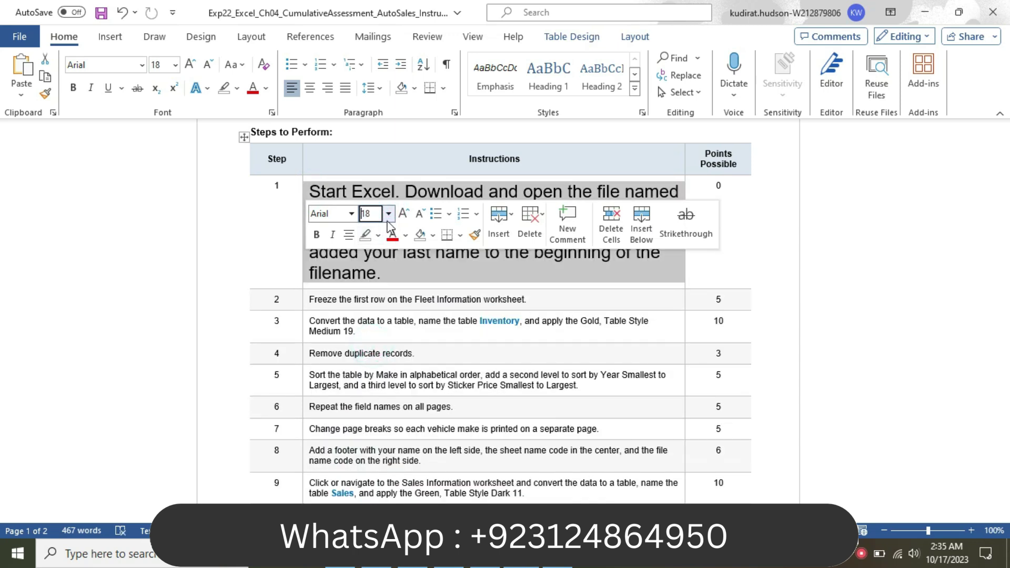
{"action": "left_click", "coordinate": [420, 214]}
{"action": "left_click", "coordinate": [377, 235]}
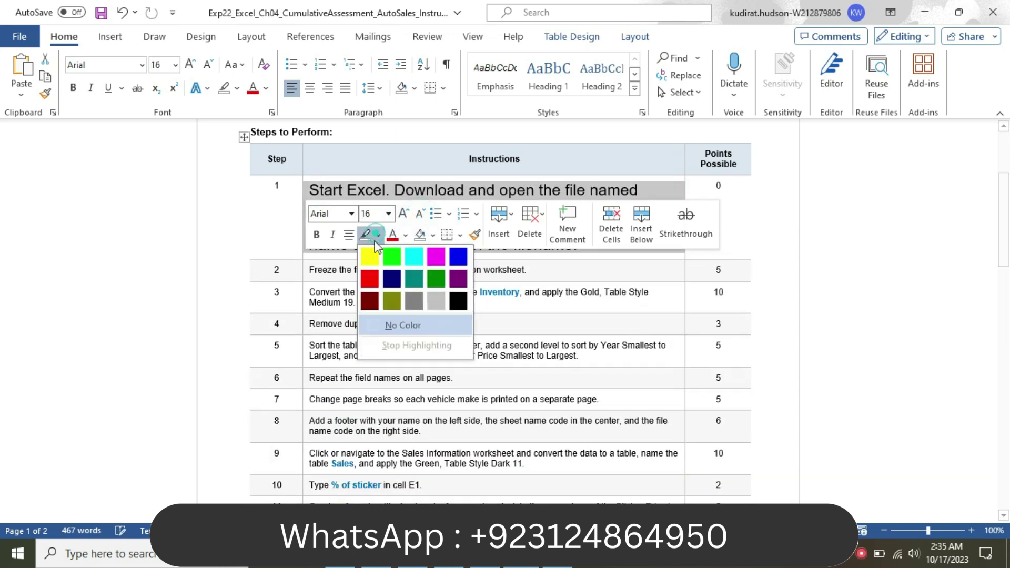
{"action": "left_click", "coordinate": [369, 256]}
{"action": "left_click", "coordinate": [361, 259]}
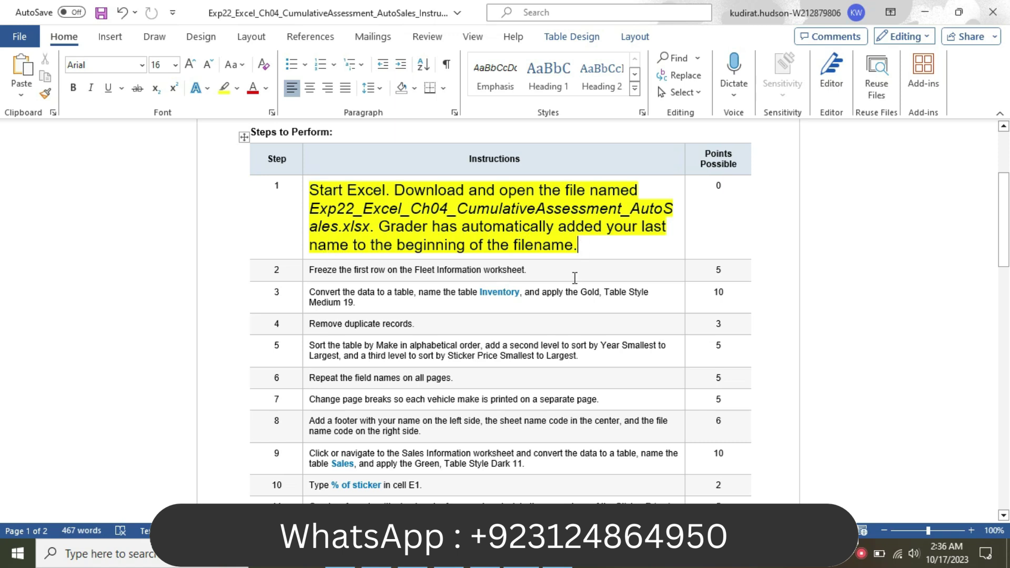
- Switch to the Excel workbook, look over the vehicle sales table, and return to the Word instructions
{"action": "left_click", "coordinate": [561, 558]}
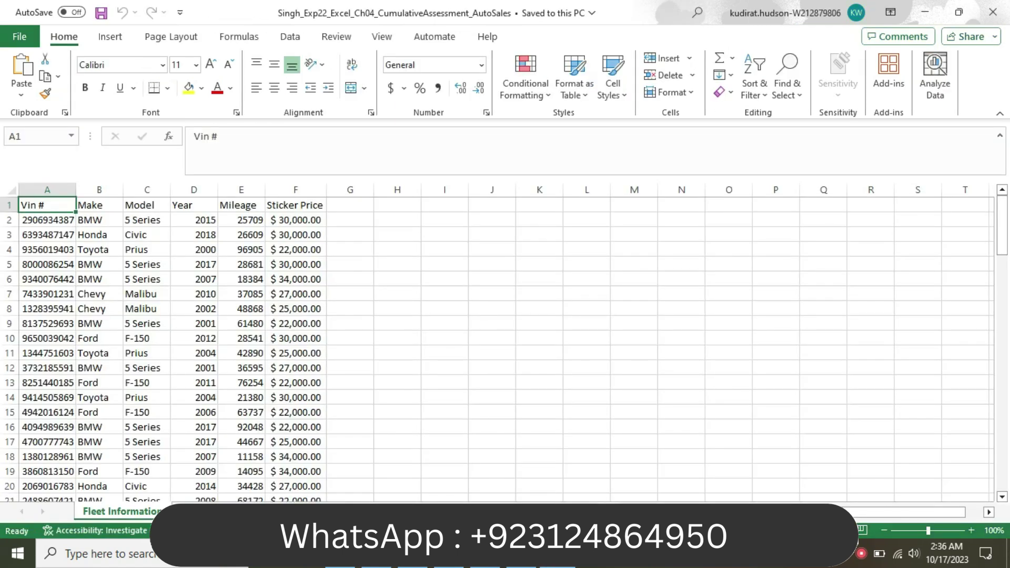
{"action": "left_click", "coordinate": [203, 510]}
{"action": "left_click", "coordinate": [316, 511]}
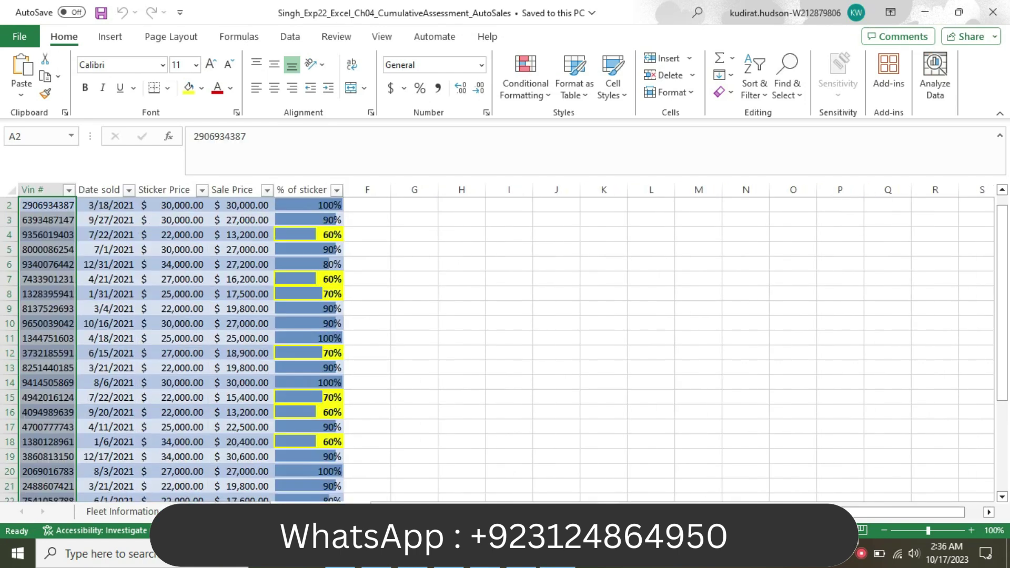
{"action": "left_click_drag", "start_coordinate": [1007, 314], "coordinate": [1005, 345]}
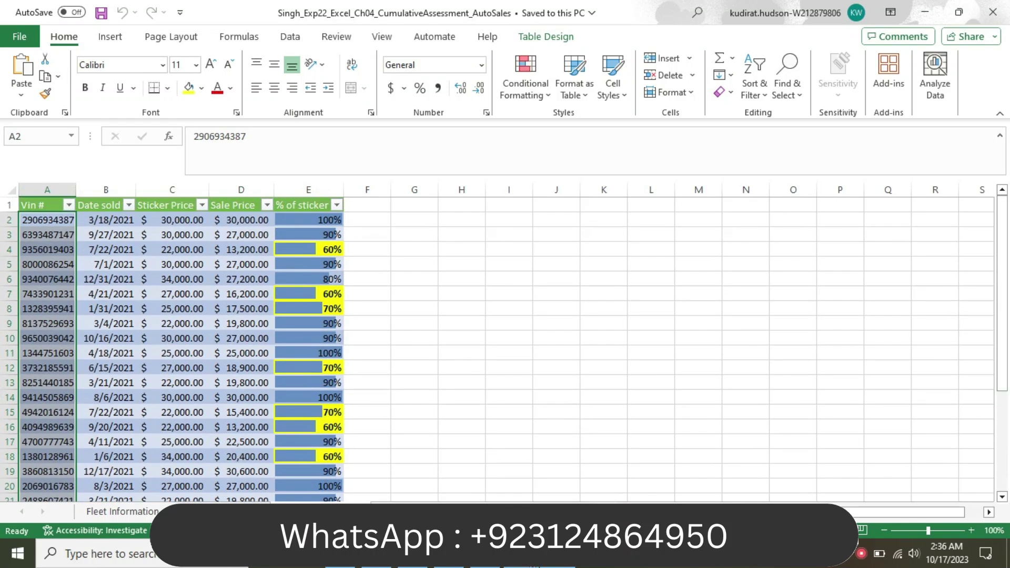
{"action": "key", "text": "alt+Tab"}
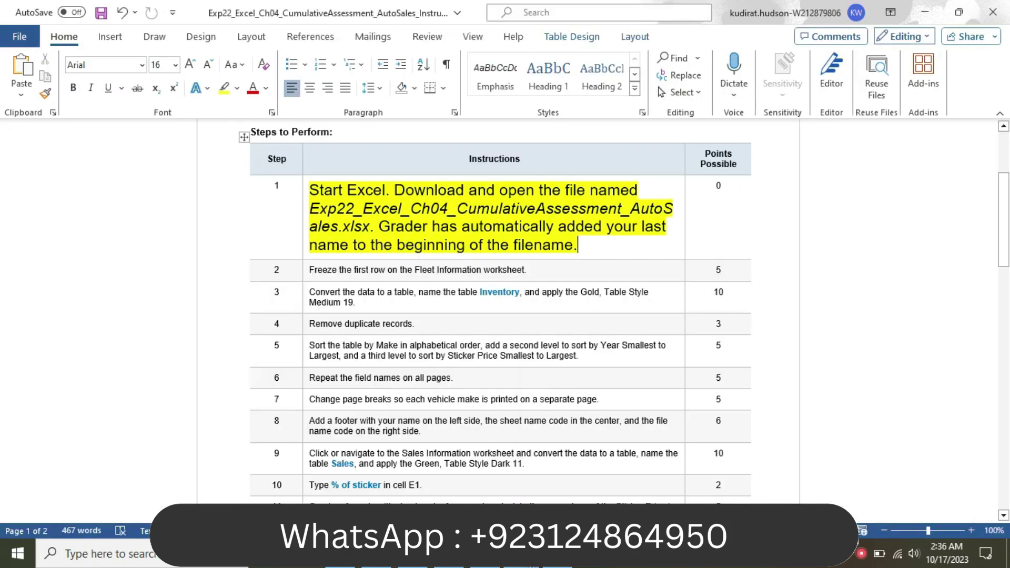
- Set the step 1 instruction text back to 9 pt and remove its yellow highlighting
{"action": "left_click", "coordinate": [305, 219]}
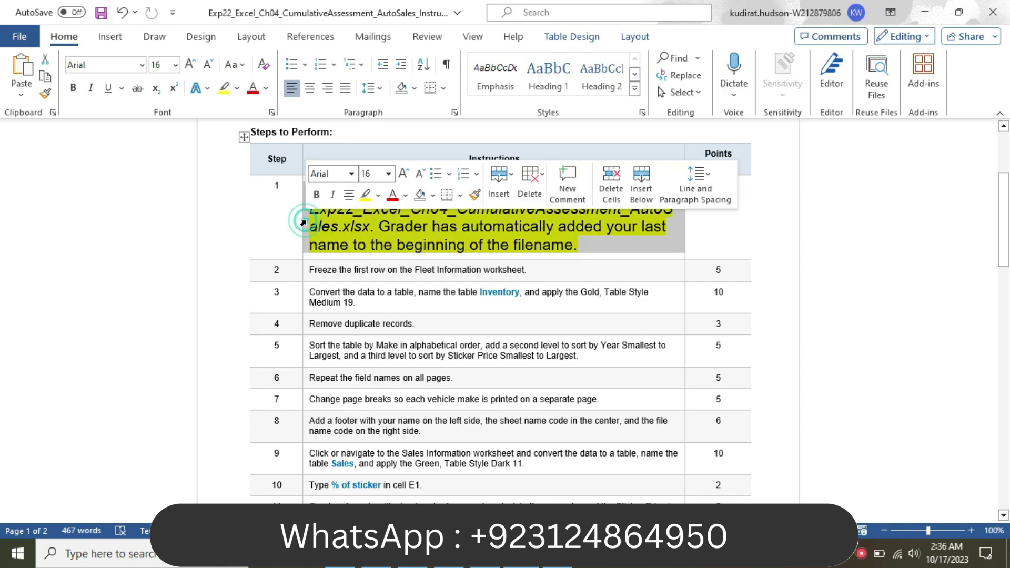
{"action": "left_click", "coordinate": [389, 174]}
{"action": "left_click", "coordinate": [375, 209]}
{"action": "left_click", "coordinate": [377, 201]}
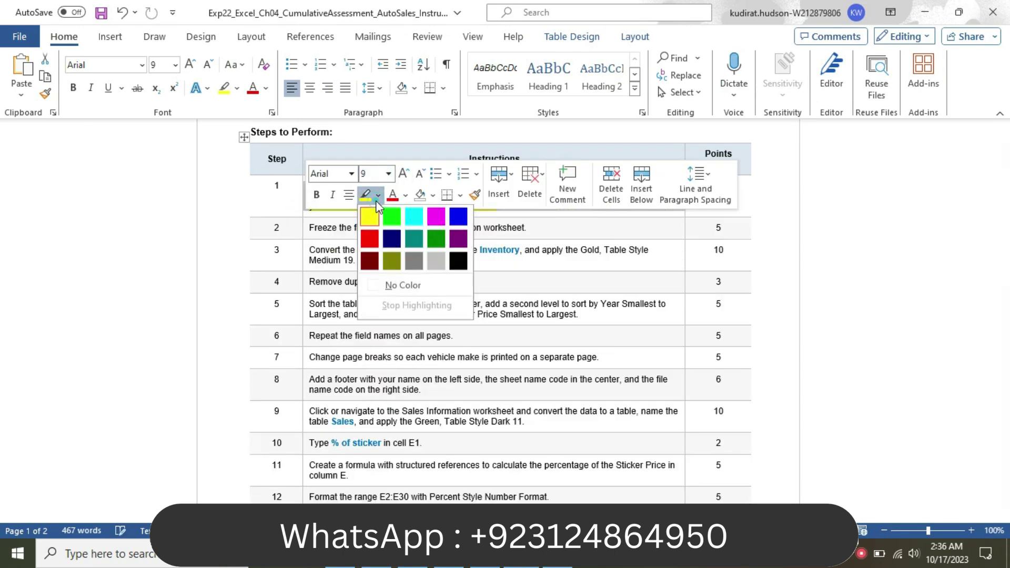
{"action": "left_click", "coordinate": [392, 285]}
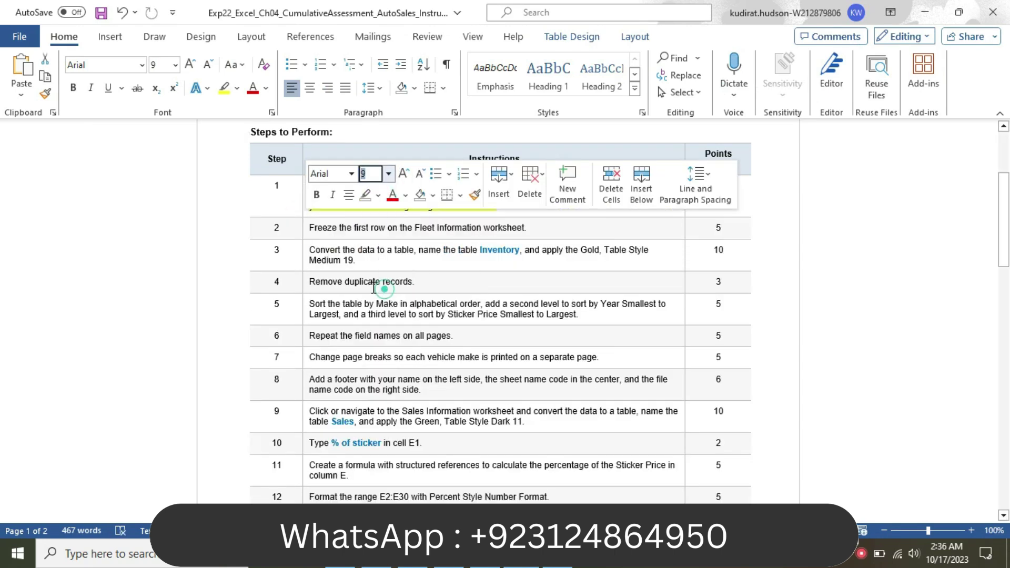
- Set the step 2 instruction text about freezing the first row to 16 pt and highlight it in yellow
{"action": "left_click", "coordinate": [304, 233]}
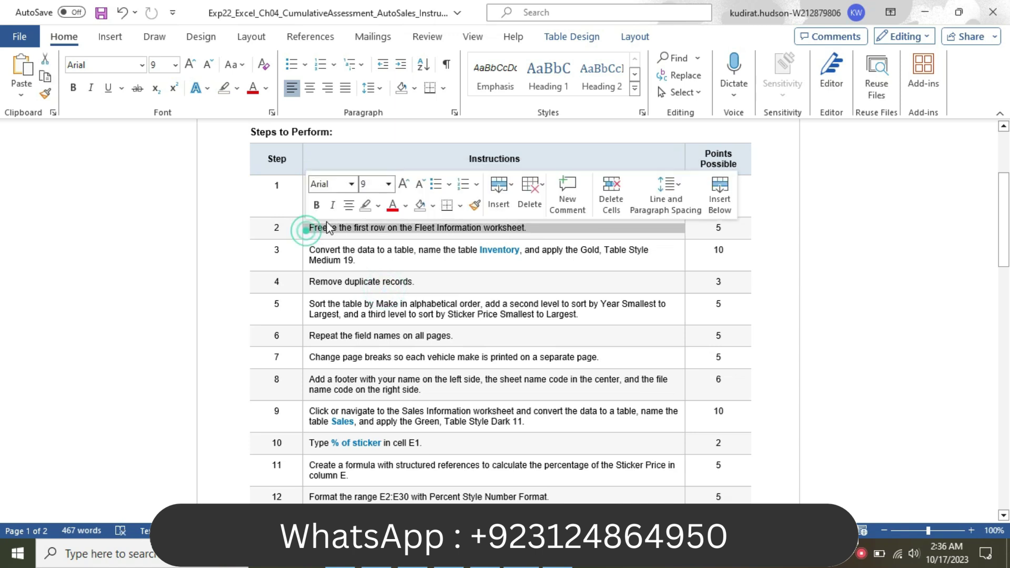
{"action": "left_click", "coordinate": [389, 185]}
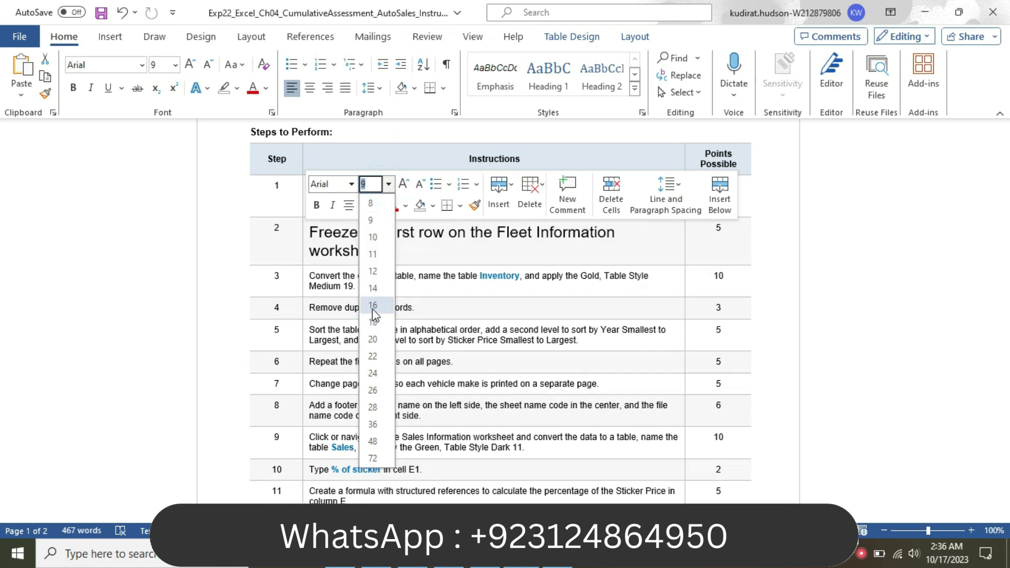
{"action": "left_click", "coordinate": [372, 306]}
{"action": "left_click", "coordinate": [379, 206]}
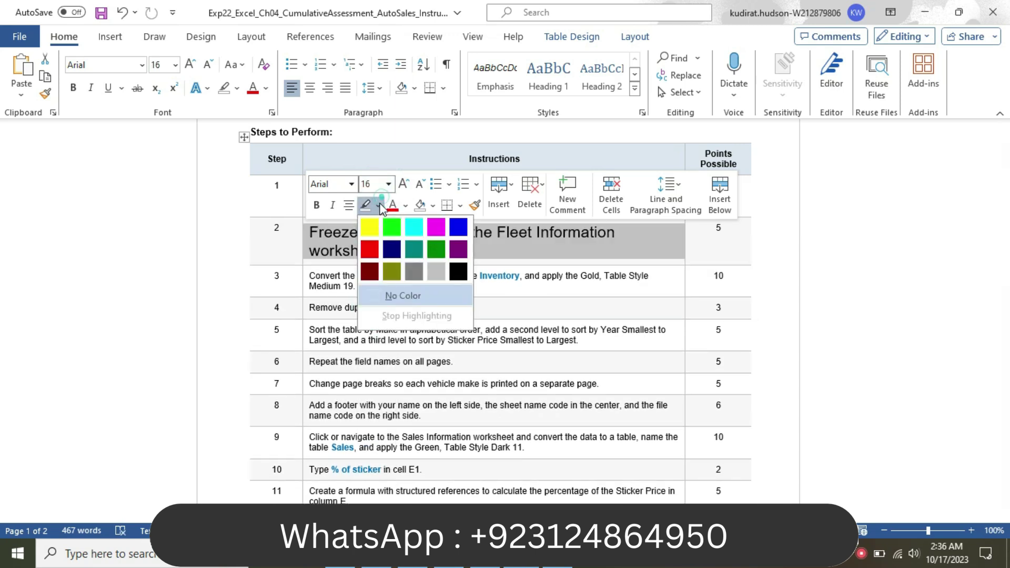
{"action": "left_click", "coordinate": [371, 226]}
{"action": "left_click", "coordinate": [313, 235]}
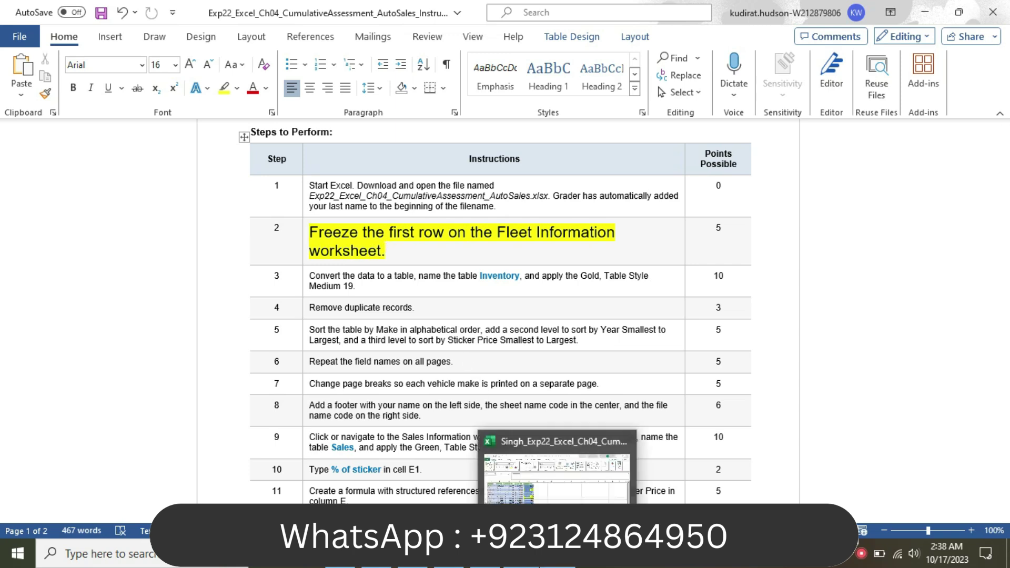
- Switch to the Excel workbook and freeze the top row of the Fleet Information worksheet
{"action": "left_click", "coordinate": [558, 558]}
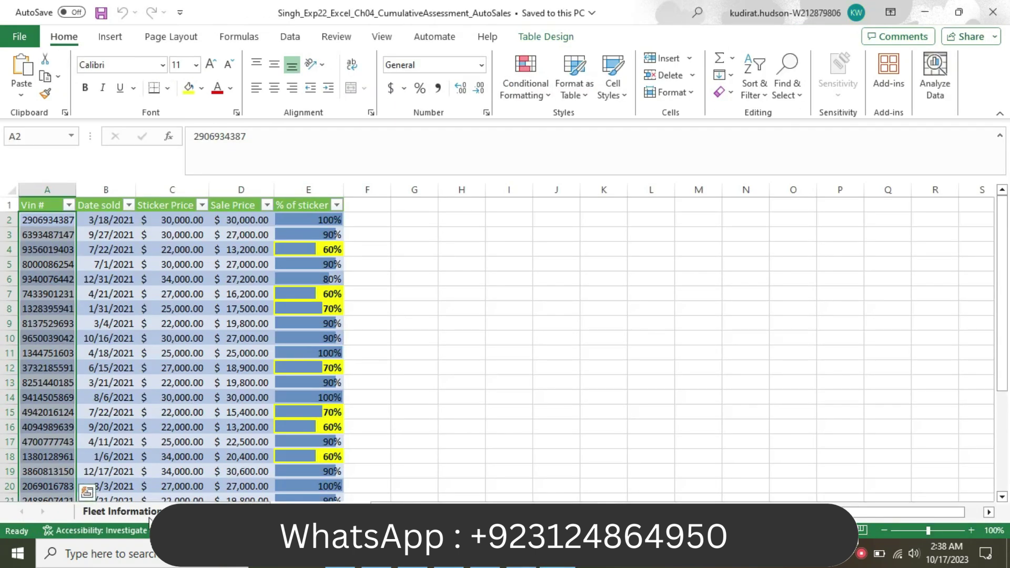
{"action": "left_click", "coordinate": [151, 514]}
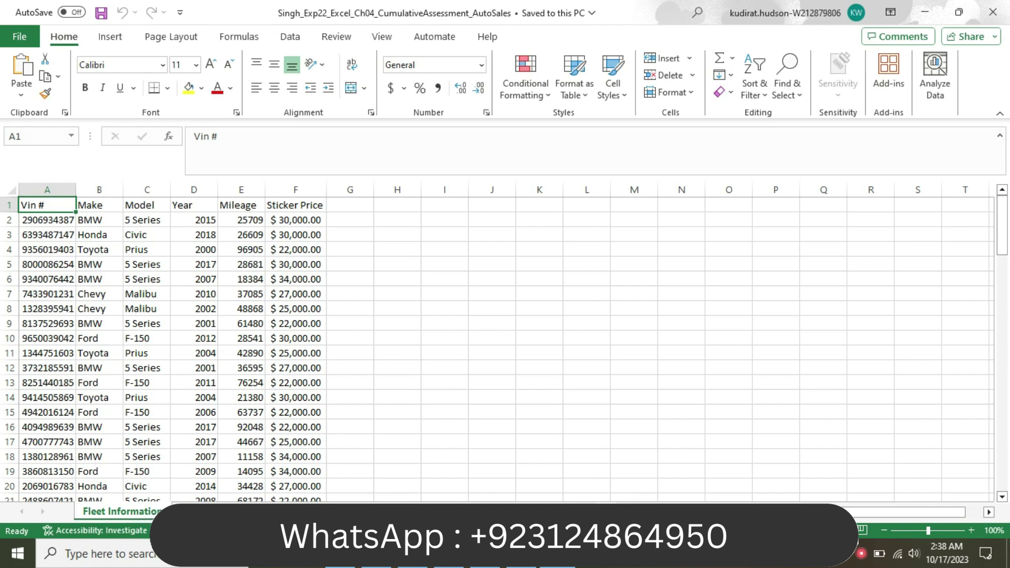
{"action": "key", "text": "alt+Tab"}
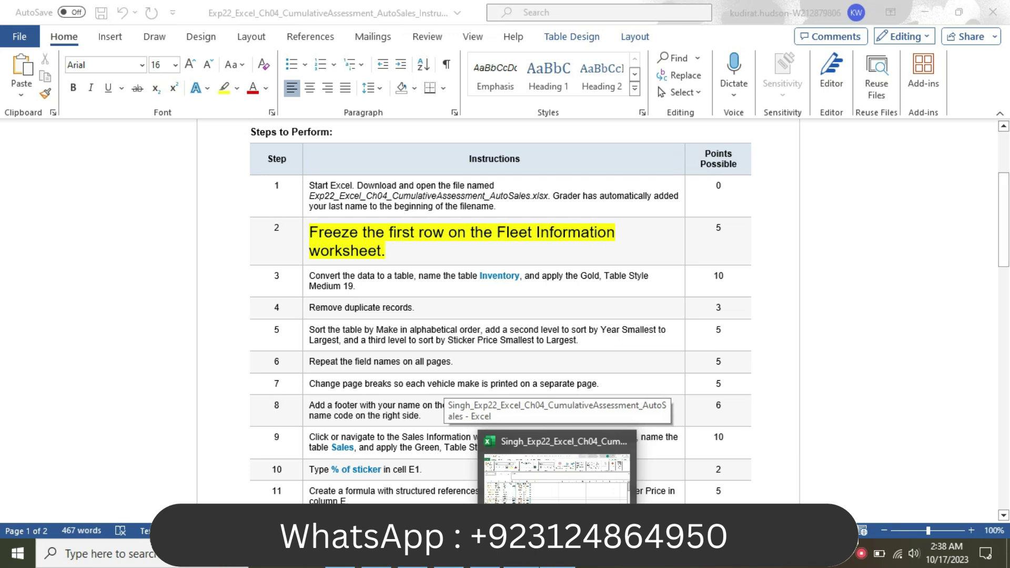
{"action": "left_click", "coordinate": [467, 402]}
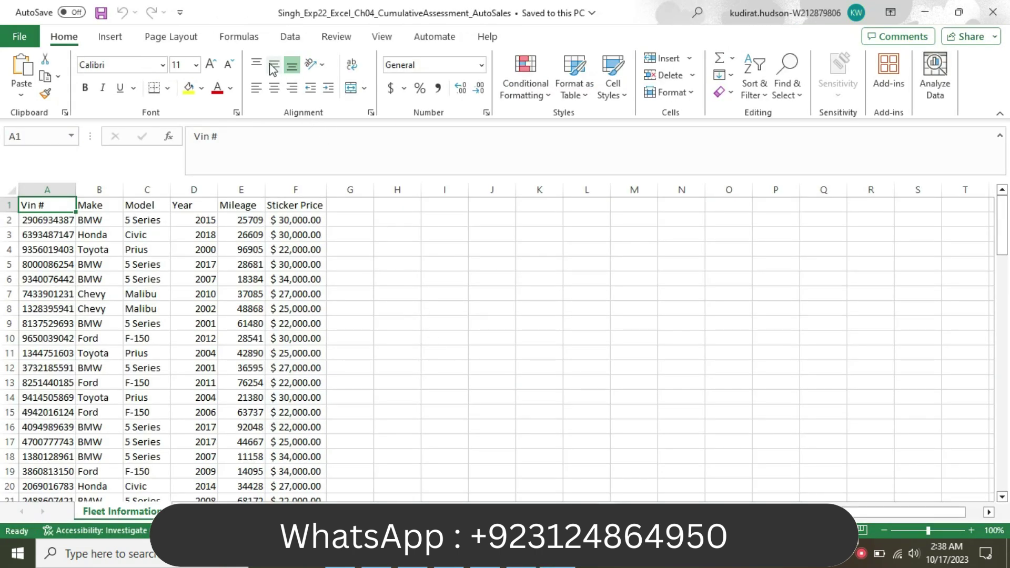
{"action": "left_click", "coordinate": [252, 43]}
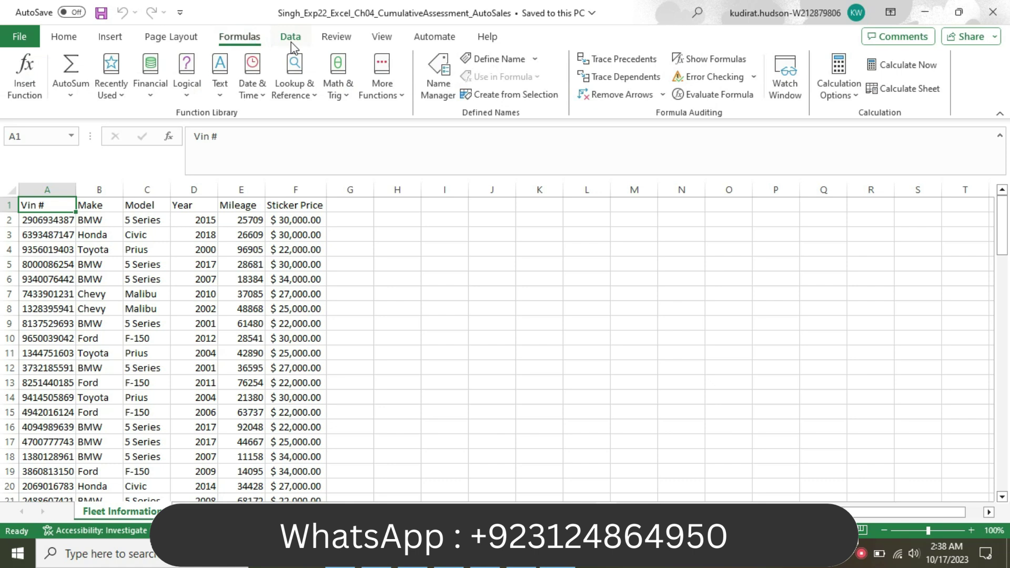
{"action": "left_click", "coordinate": [291, 42]}
{"action": "left_click", "coordinate": [326, 42]}
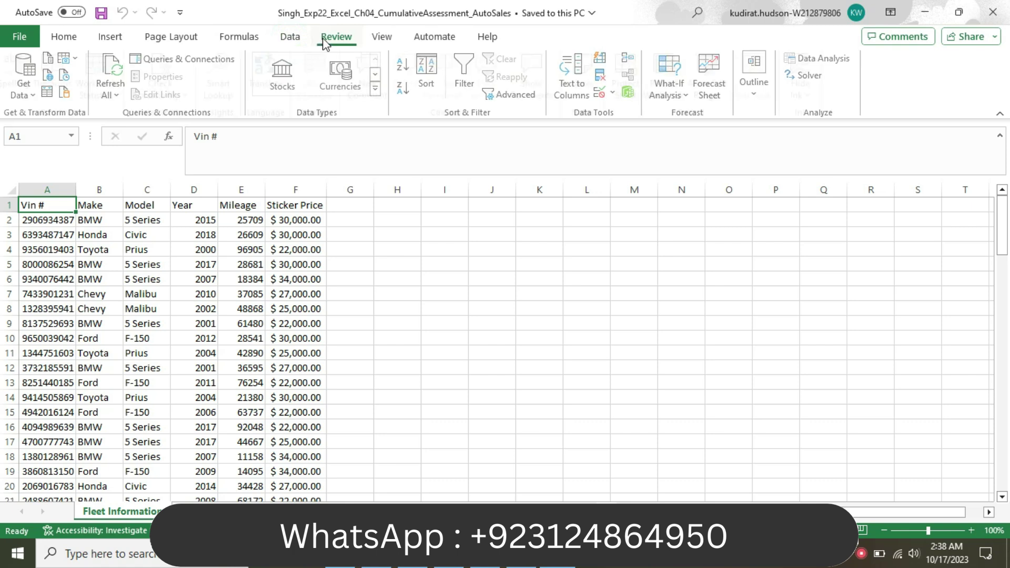
{"action": "left_click", "coordinate": [369, 40]}
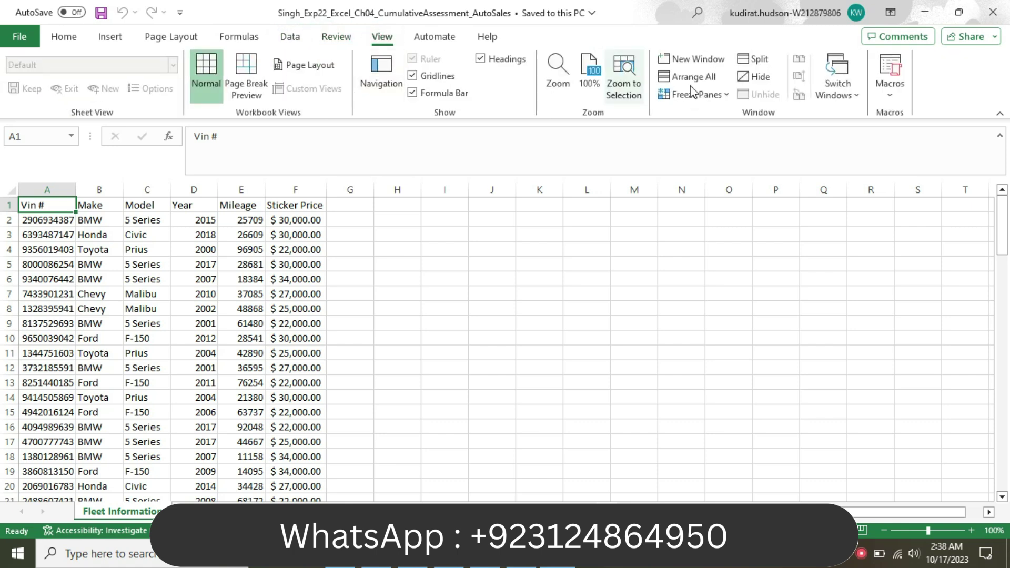
{"action": "left_click", "coordinate": [729, 96]}
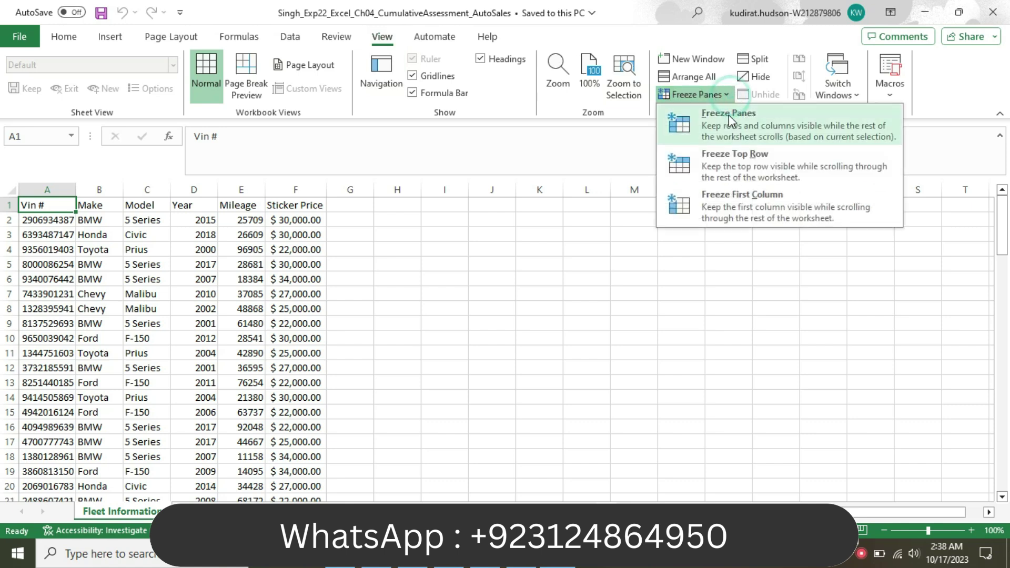
{"action": "left_click", "coordinate": [735, 166]}
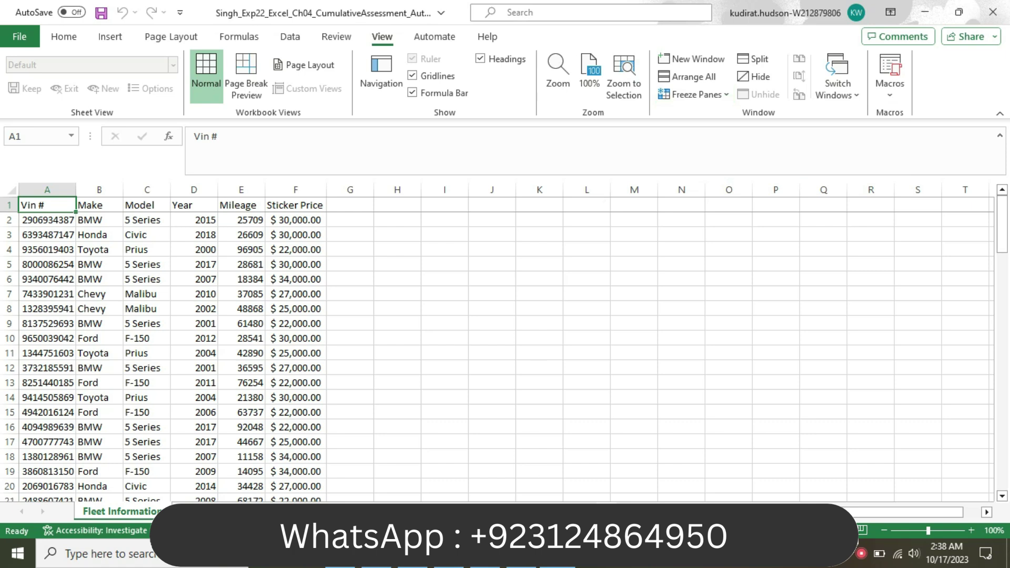
- Switch to the Word instructions, set the step 2 instruction text back to 9 pt and remove its yellow highlighting
{"action": "key", "text": "alt+Tab"}
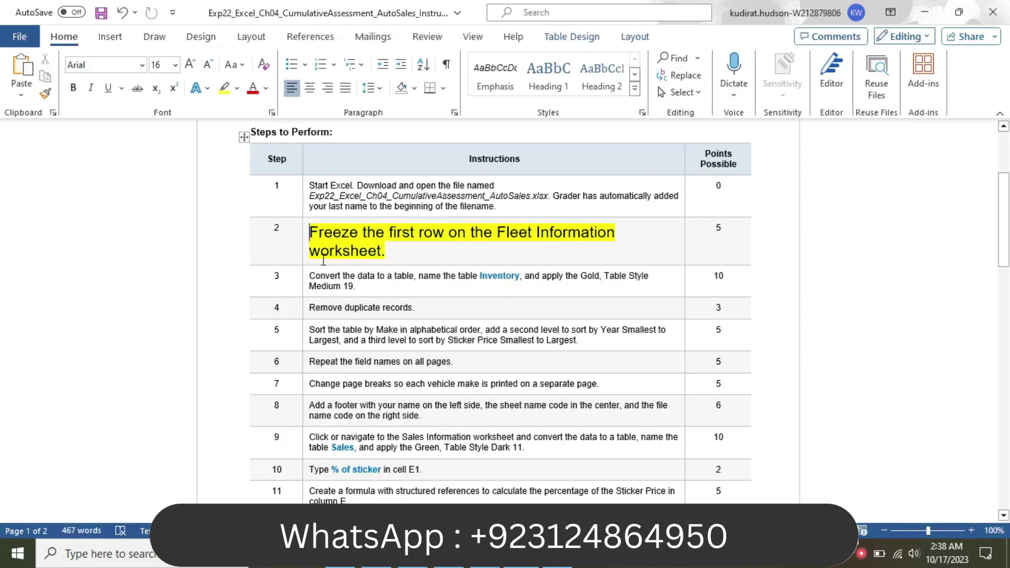
{"action": "left_click", "coordinate": [303, 243]}
{"action": "left_click", "coordinate": [388, 193]}
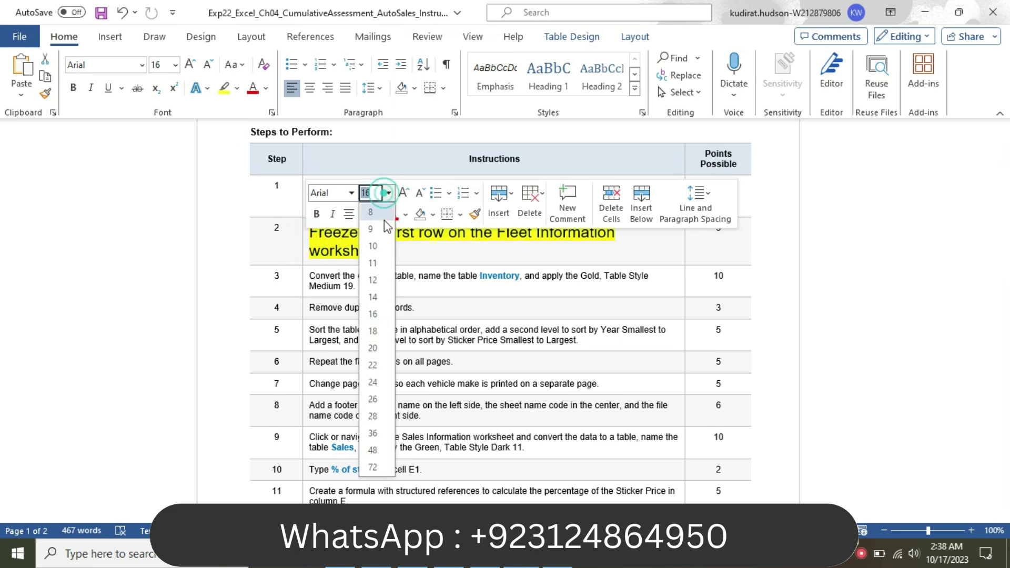
{"action": "left_click", "coordinate": [386, 228]}
{"action": "left_click", "coordinate": [378, 214]}
{"action": "left_click", "coordinate": [393, 303]}
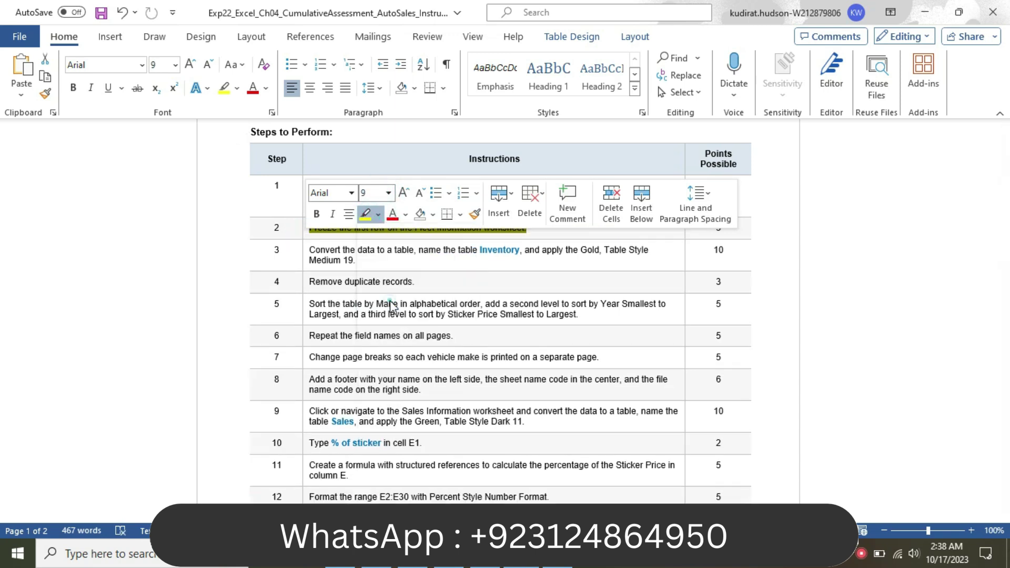
- Set the step 3 instruction text about converting the data to a table to 16 pt and highlight it in yellow
{"action": "left_click", "coordinate": [302, 257]}
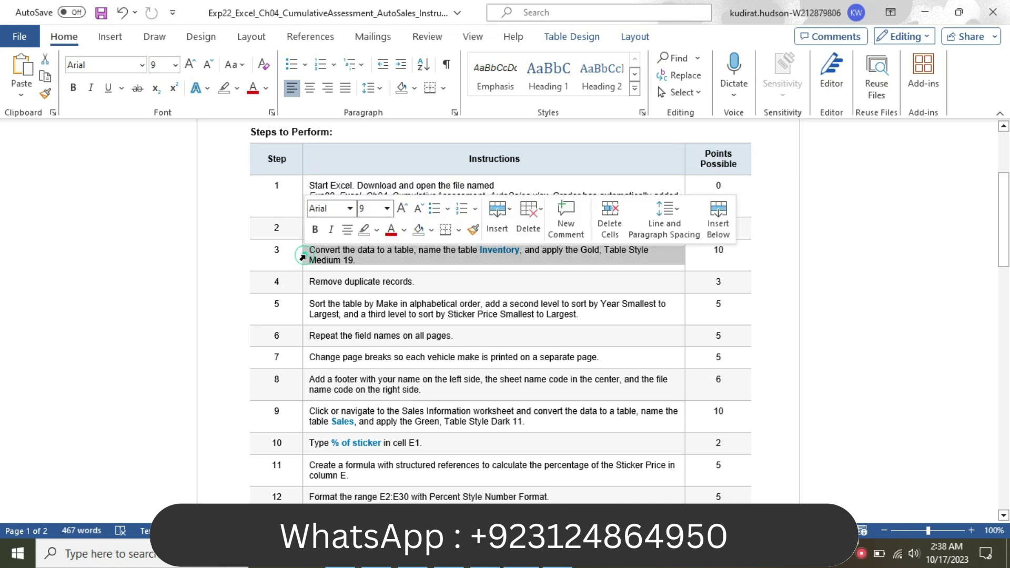
{"action": "left_click", "coordinate": [388, 208]}
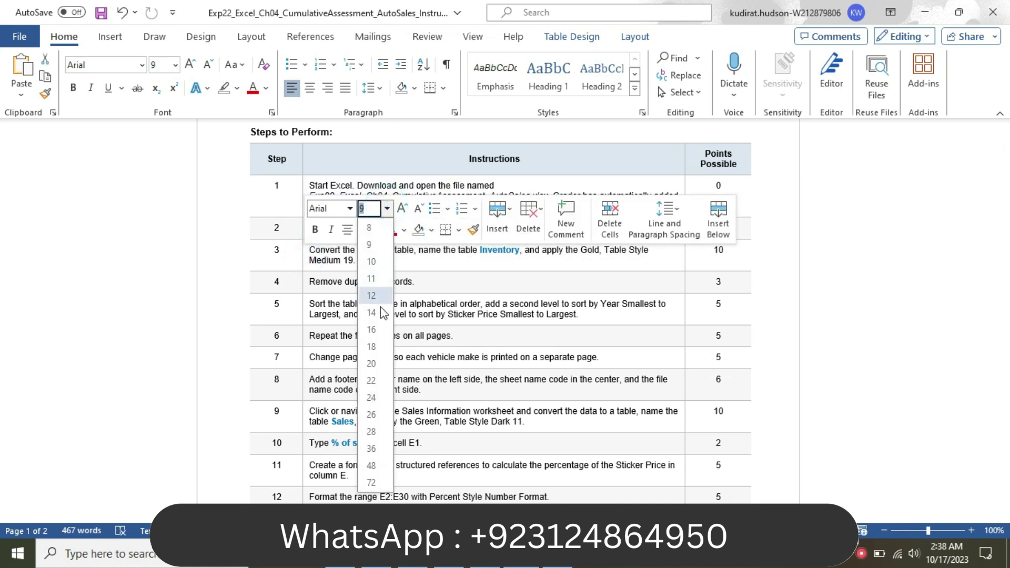
{"action": "left_click", "coordinate": [376, 330]}
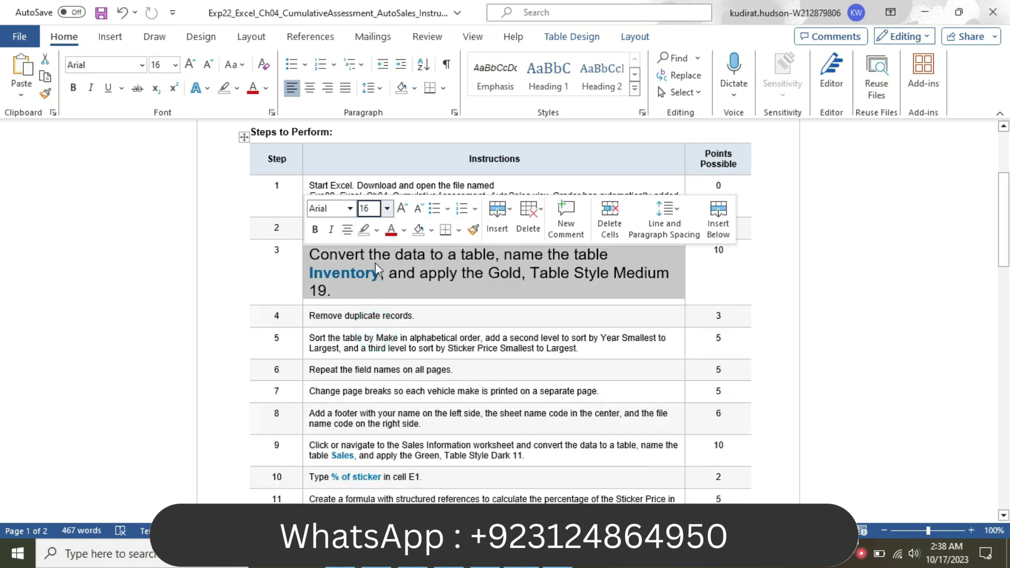
{"action": "left_click", "coordinate": [376, 230]}
{"action": "left_click", "coordinate": [367, 246]}
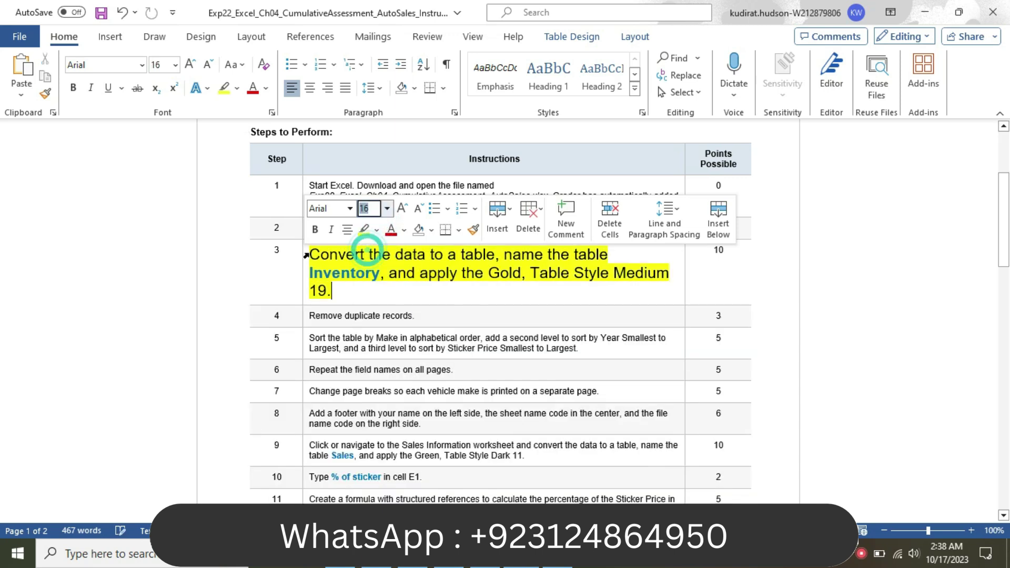
{"action": "left_click", "coordinate": [310, 254]}
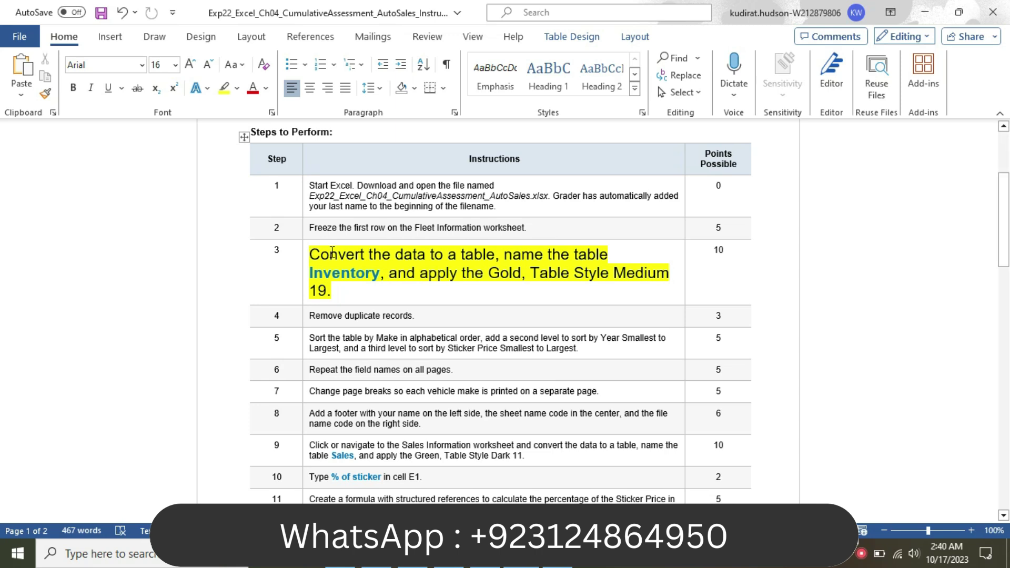
- Switch to the Excel workbook and convert the Fleet Information data in A1:F104 to a table with headers
{"action": "left_click_drag", "start_coordinate": [314, 246], "coordinate": [495, 242]}
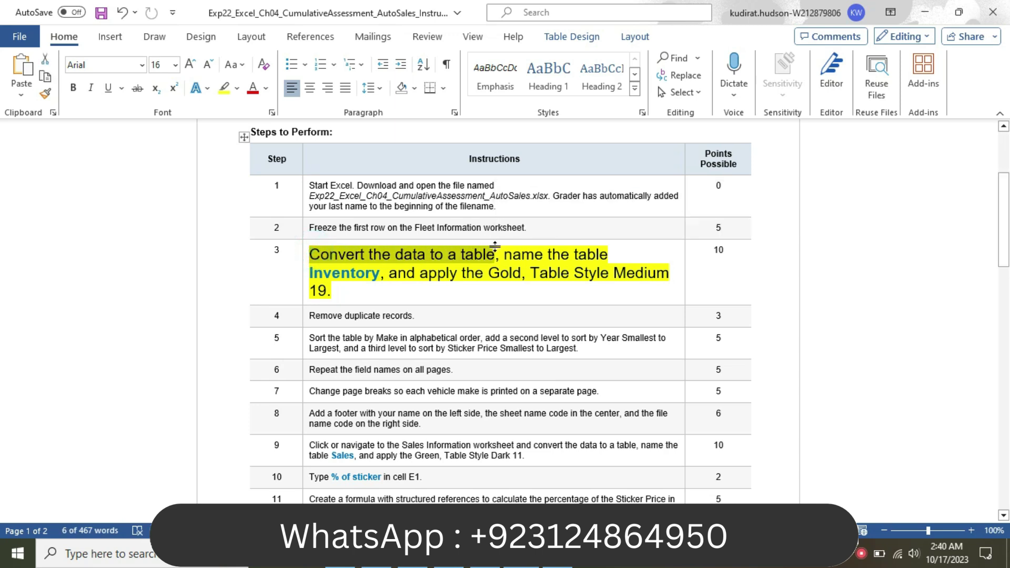
{"action": "key", "text": "alt+Tab"}
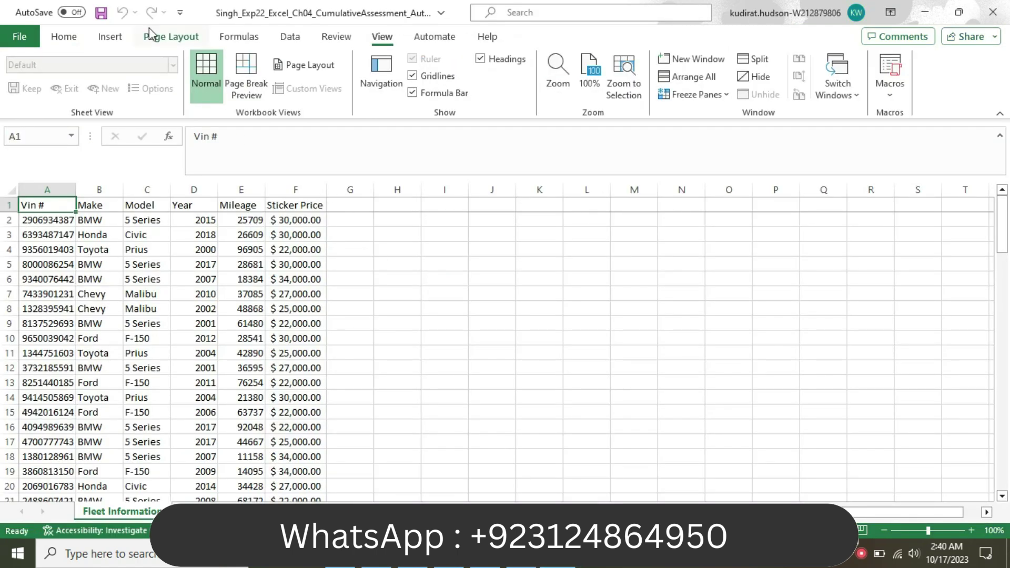
{"action": "left_click", "coordinate": [289, 36]}
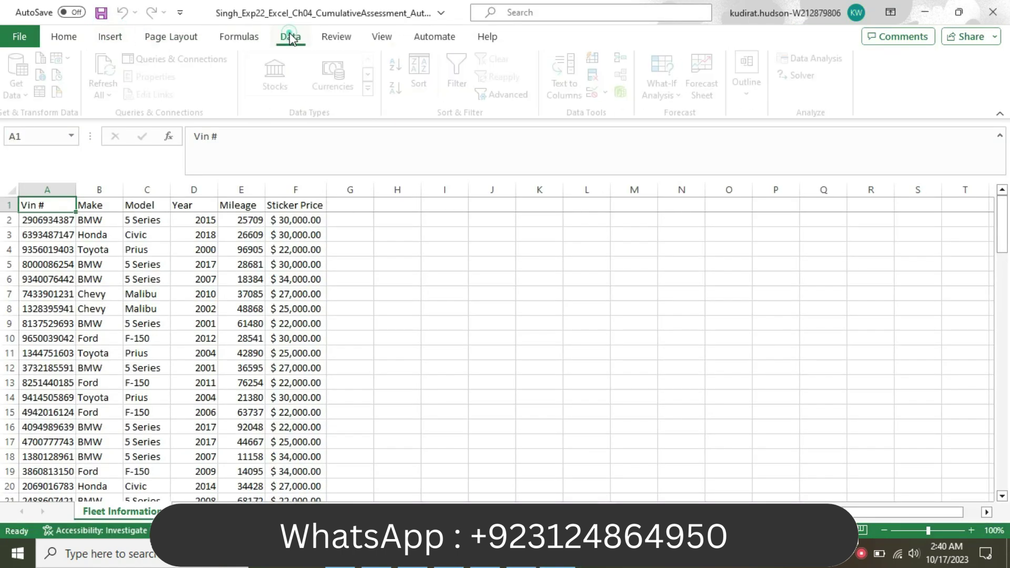
{"action": "left_click", "coordinate": [129, 38]}
{"action": "left_click", "coordinate": [132, 71]}
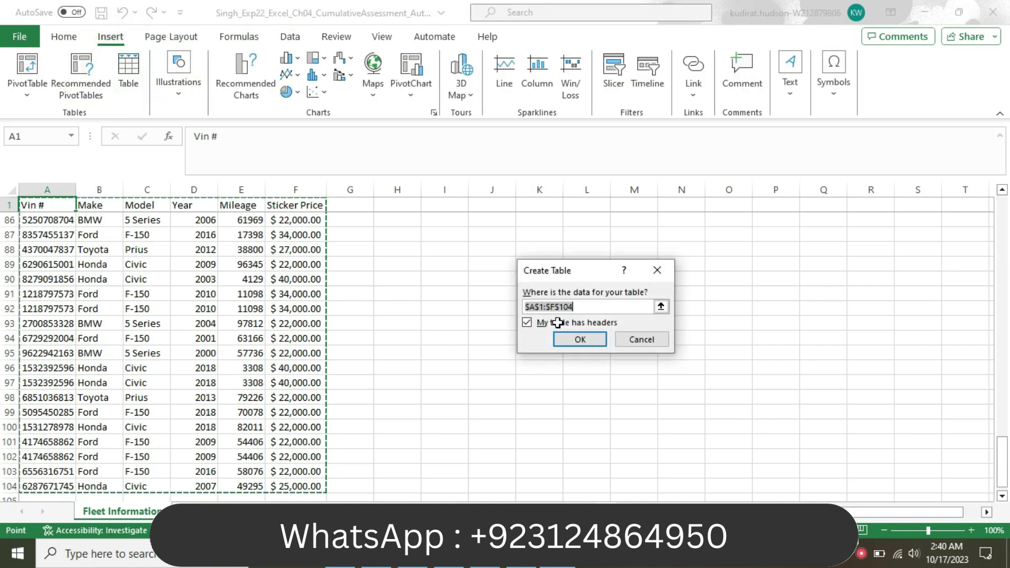
{"action": "left_click", "coordinate": [575, 341]}
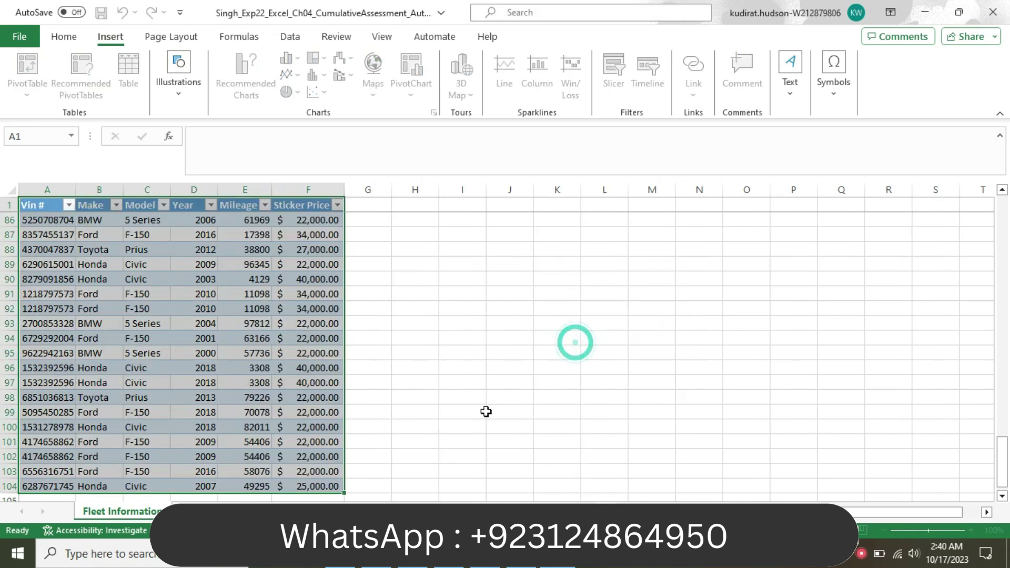
- Copy the table name Inventory from the Word instructions and use it to rename the new table in Excel
{"action": "key", "text": "alt+Tab"}
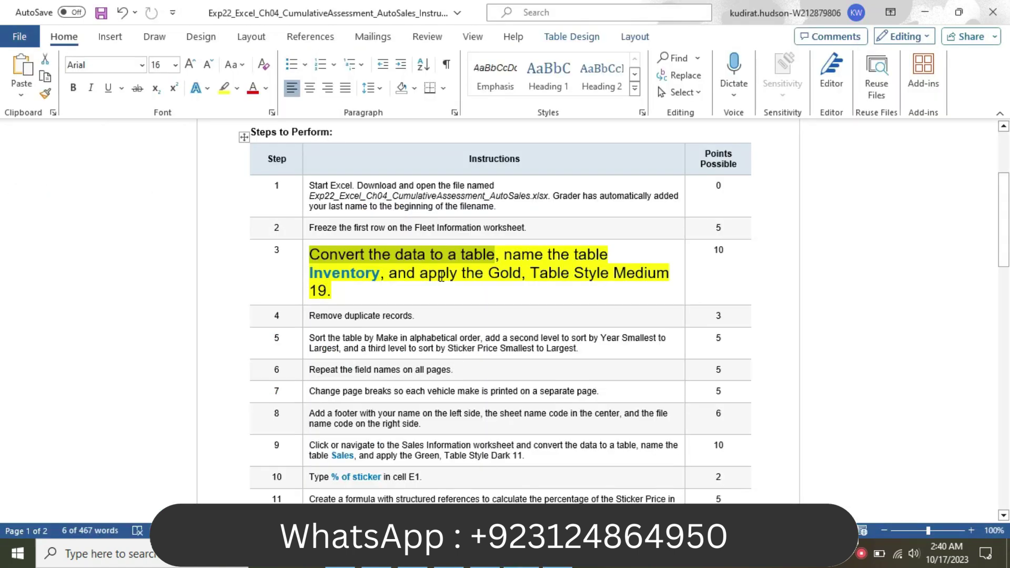
{"action": "left_click_drag", "start_coordinate": [503, 254], "coordinate": [380, 273]}
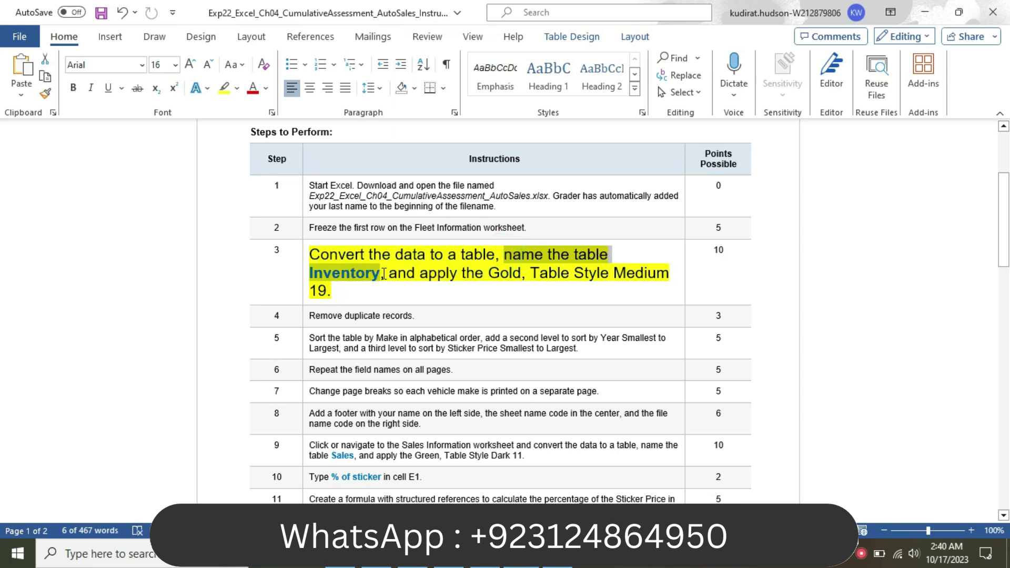
{"action": "left_click", "coordinate": [316, 272]}
{"action": "left_click_drag", "start_coordinate": [310, 272], "coordinate": [380, 273]}
{"action": "key", "text": "ctrl+c"}
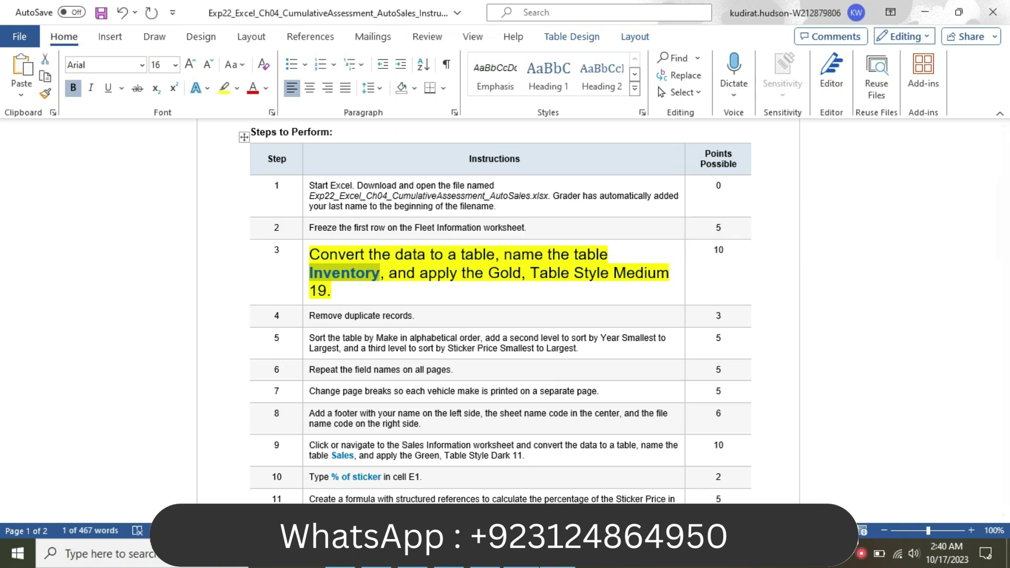
{"action": "left_click", "coordinate": [557, 555]}
{"action": "left_click", "coordinate": [49, 78]}
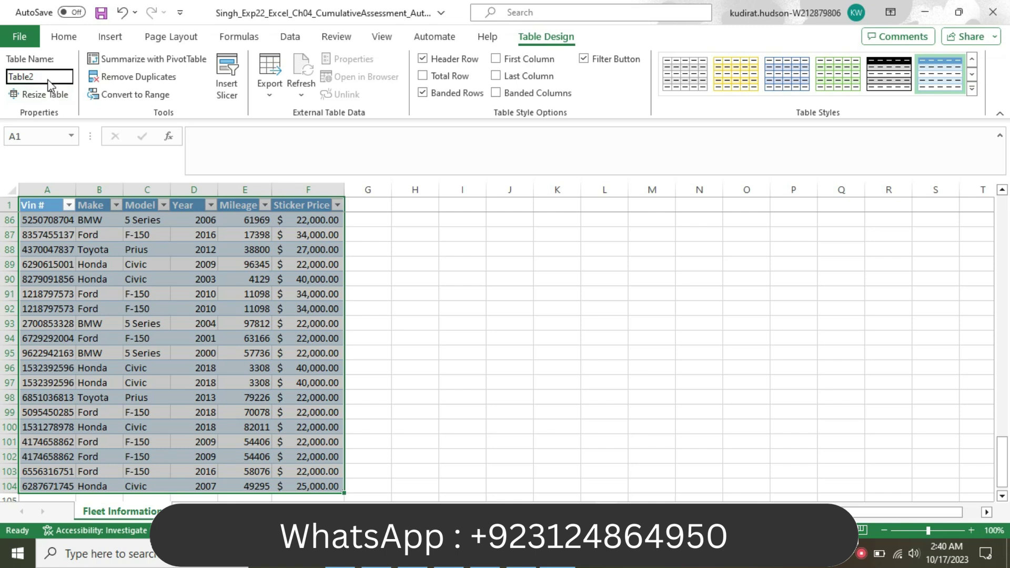
{"action": "key", "text": "ctrl+v"}
{"action": "key", "text": "Return"}
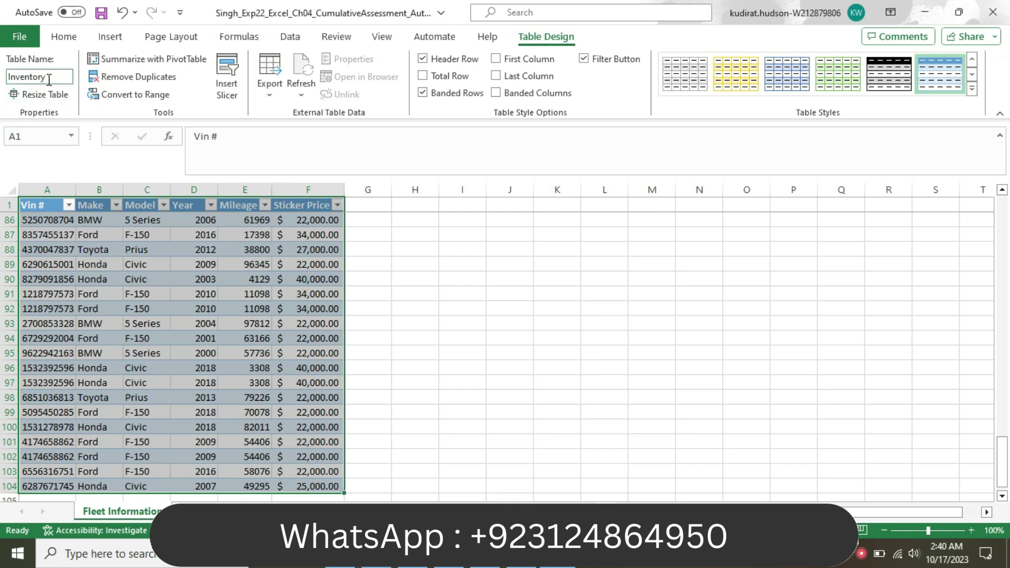
{"action": "left_click", "coordinate": [352, 292]}
{"action": "left_click", "coordinate": [304, 298]}
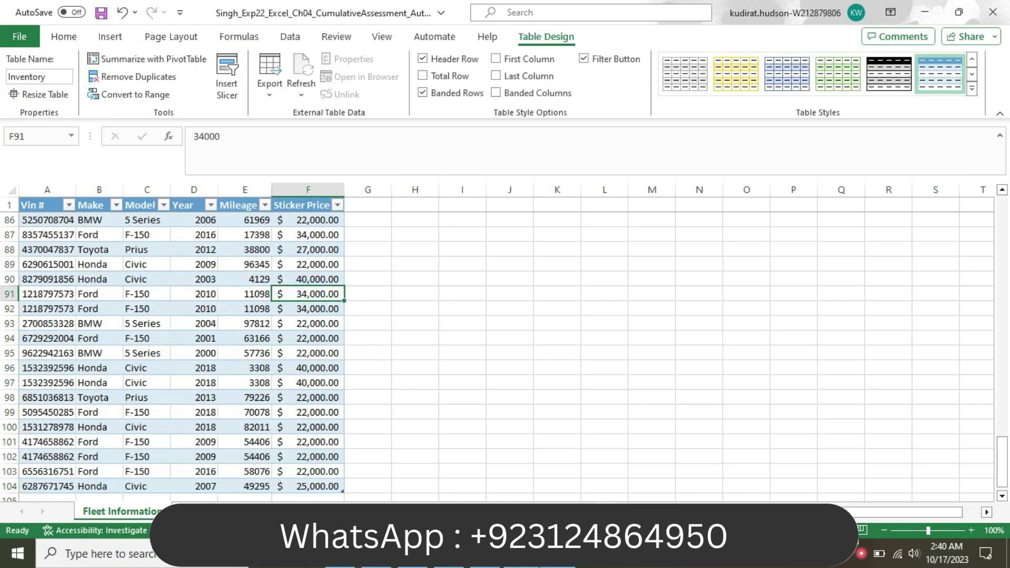
- Check the style instruction in Word and apply Gold, Table Style Medium 19 to the Inventory table in Excel
{"action": "key", "text": "alt+Tab"}
{"action": "left_click_drag", "start_coordinate": [397, 273], "coordinate": [502, 292]}
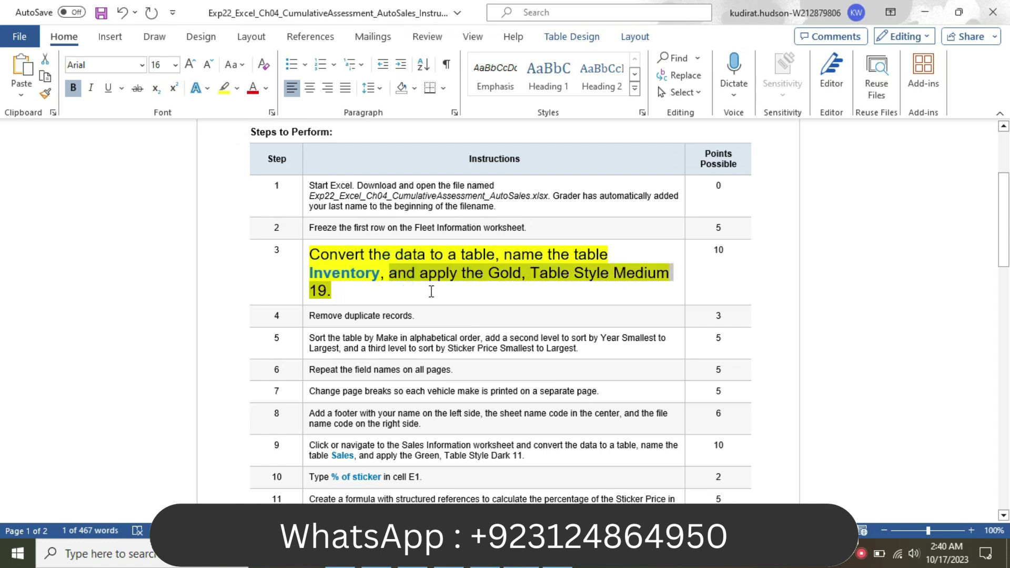
{"action": "left_click_drag", "start_coordinate": [432, 291], "coordinate": [451, 303]}
{"action": "left_click", "coordinate": [556, 556]}
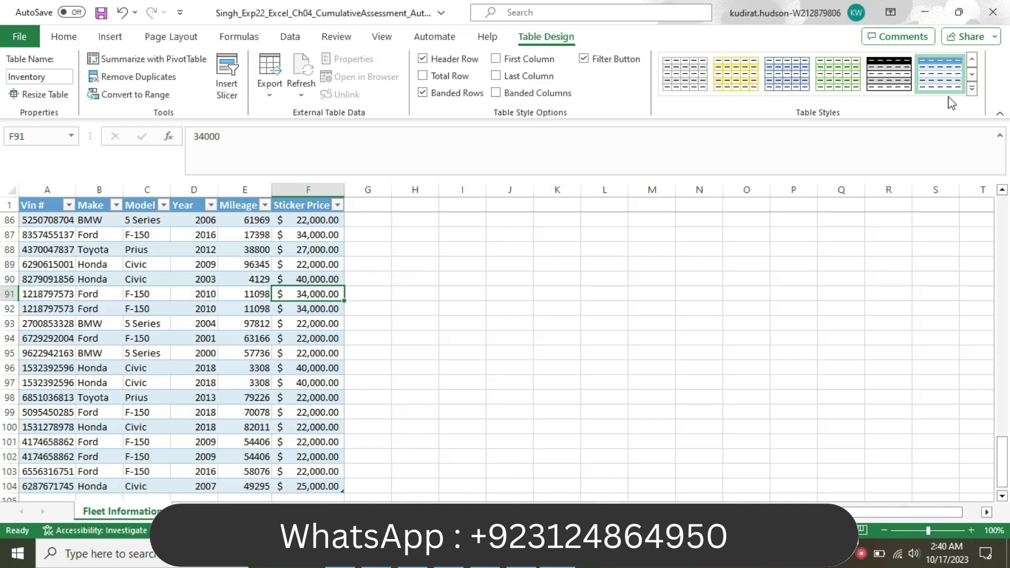
{"action": "left_click", "coordinate": [972, 90]}
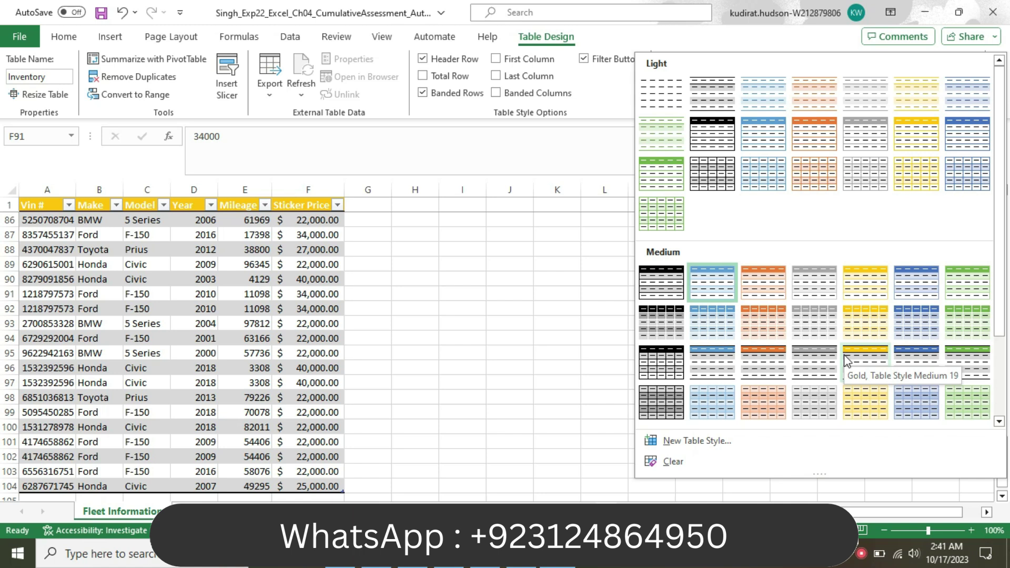
{"action": "left_click", "coordinate": [846, 360]}
{"action": "left_click", "coordinate": [504, 324]}
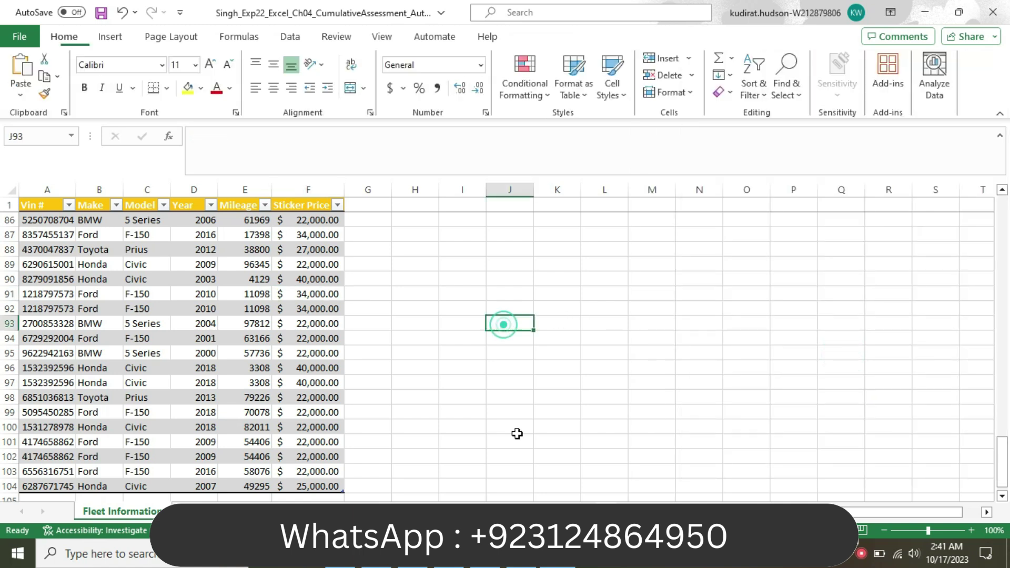
- Return to the Word instructions, set the step 3 text back to 9 pt and remove its yellow highlighting
{"action": "key", "text": "alt+Tab"}
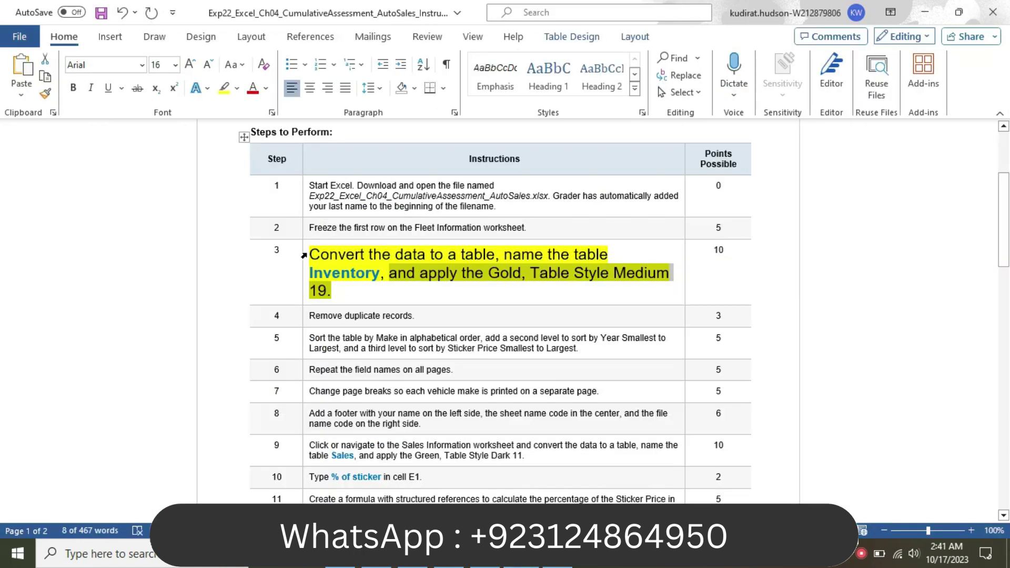
{"action": "triple_click", "coordinate": [302, 253]}
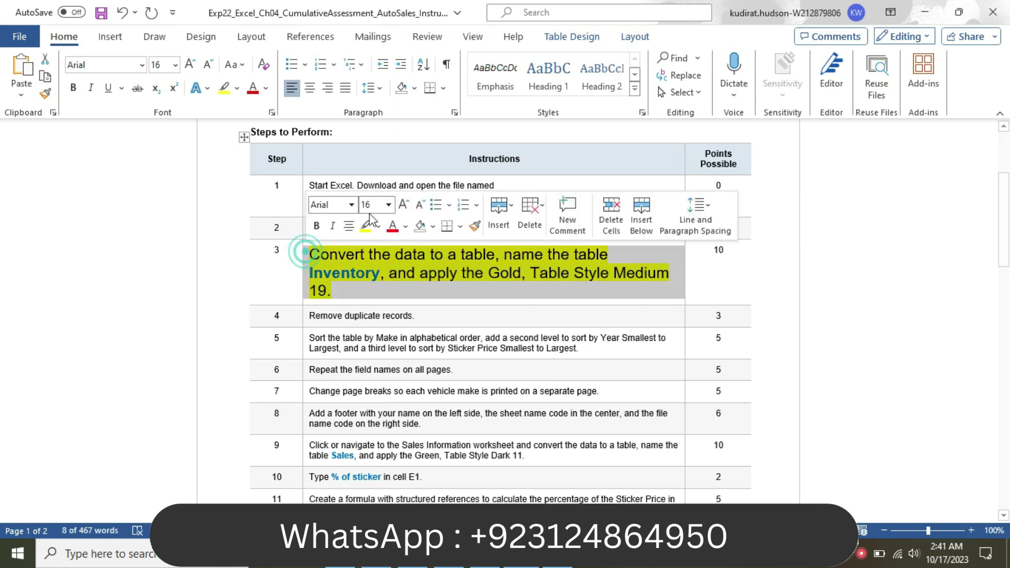
{"action": "left_click", "coordinate": [388, 208]}
{"action": "left_click", "coordinate": [386, 236]}
{"action": "left_click", "coordinate": [382, 231]}
{"action": "left_click", "coordinate": [387, 309]}
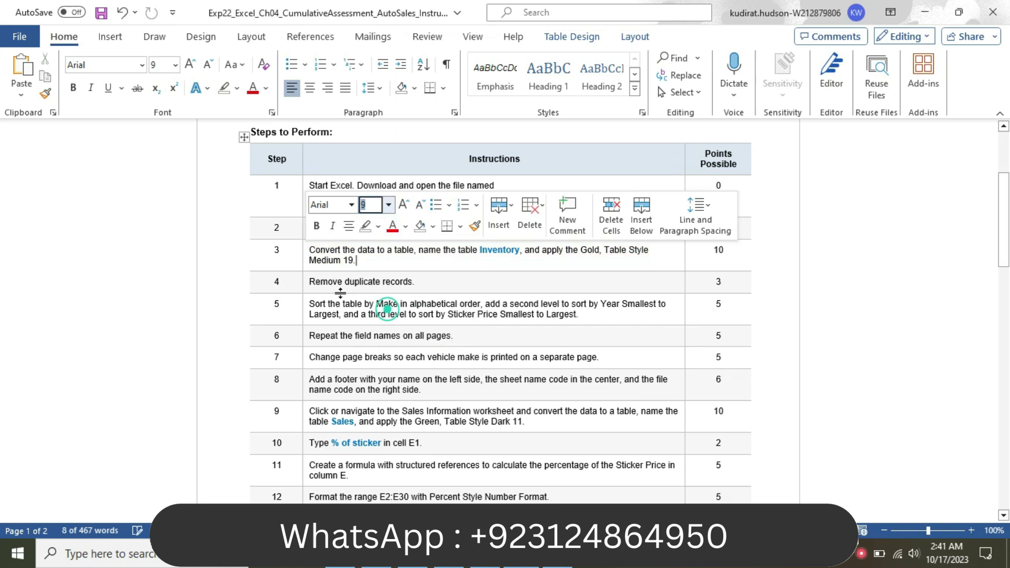
- Set the step 4 instruction text about removing duplicate records to 16 pt and highlight it in yellow
{"action": "left_click", "coordinate": [310, 281]}
{"action": "triple_click", "coordinate": [310, 282]}
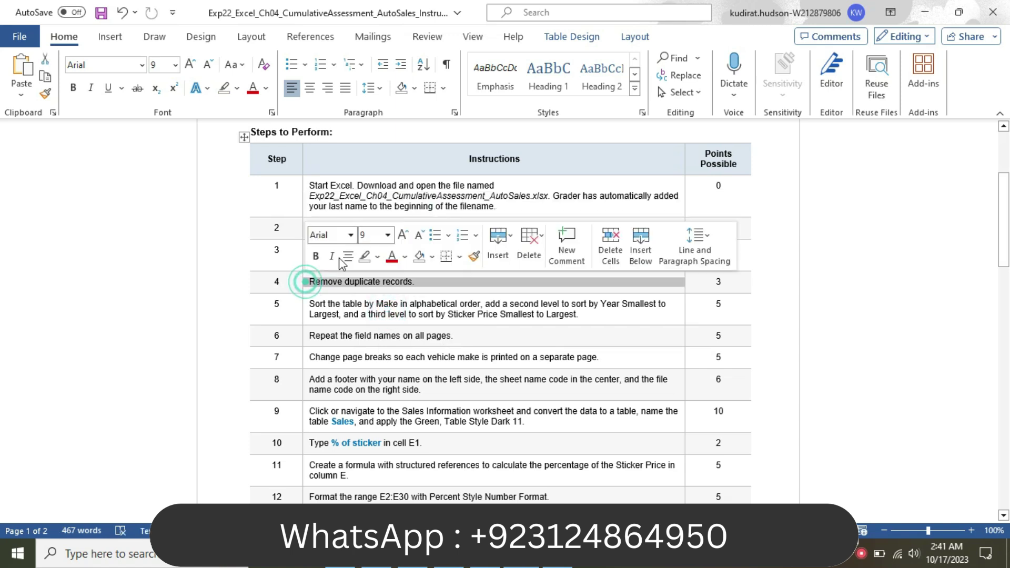
{"action": "left_click", "coordinate": [387, 236]}
{"action": "left_click", "coordinate": [373, 357]}
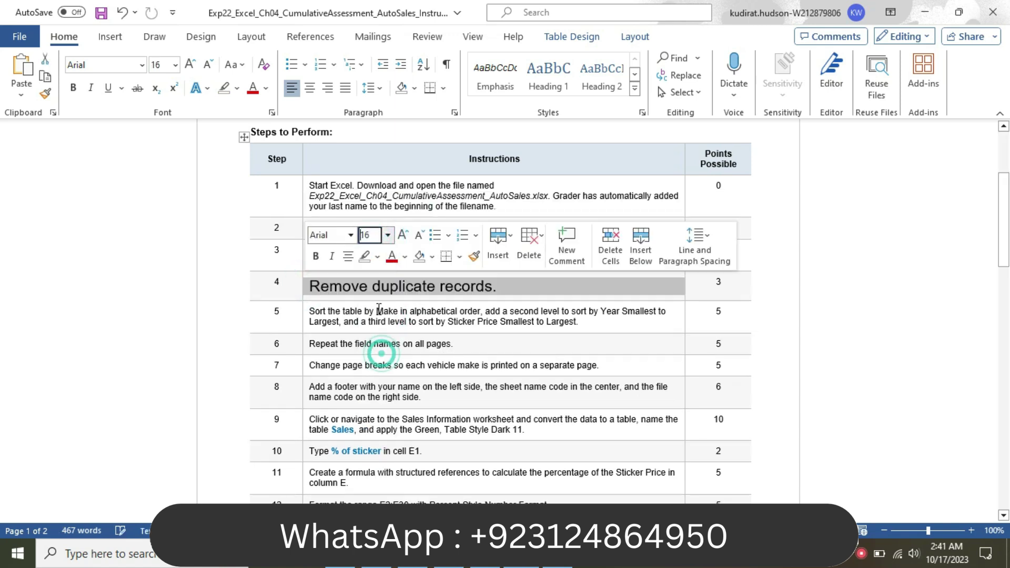
{"action": "left_click", "coordinate": [377, 256]}
{"action": "left_click", "coordinate": [370, 277]}
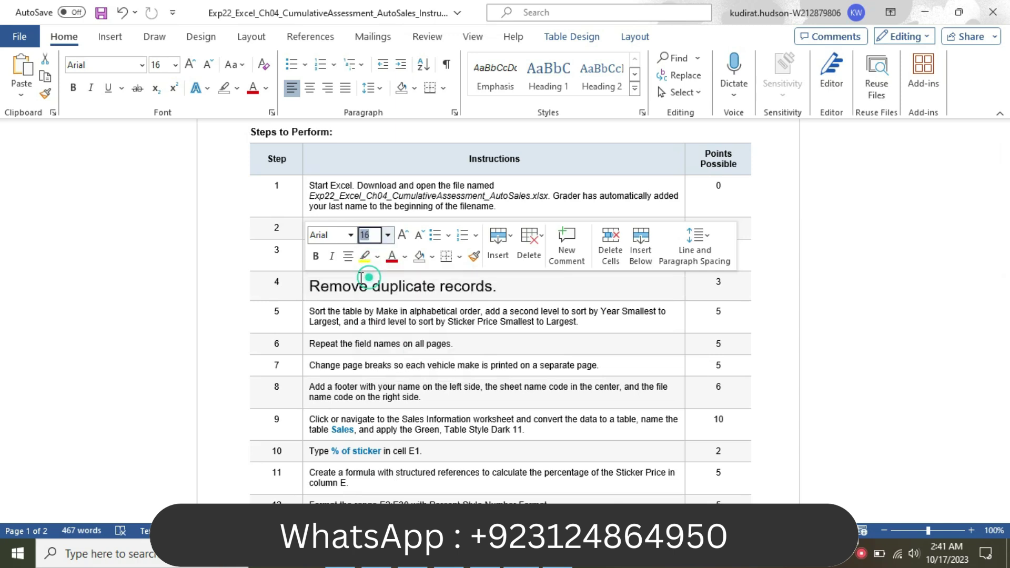
{"action": "left_click", "coordinate": [334, 286]}
{"action": "left_click", "coordinate": [334, 285]}
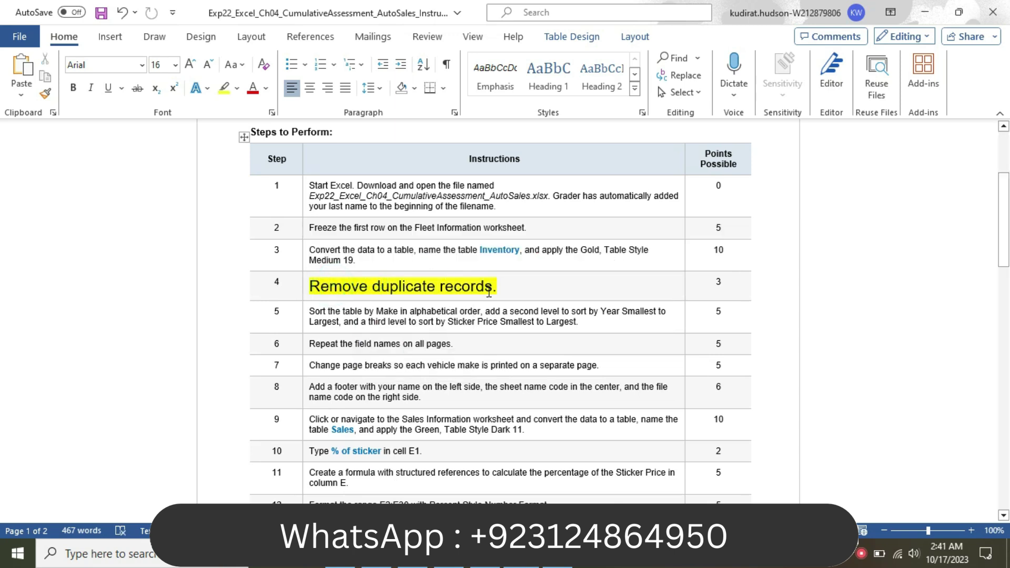
- Switch to the Excel workbook and remove duplicate records from the Inventory table, comparing all columns
{"action": "left_click", "coordinate": [535, 495]}
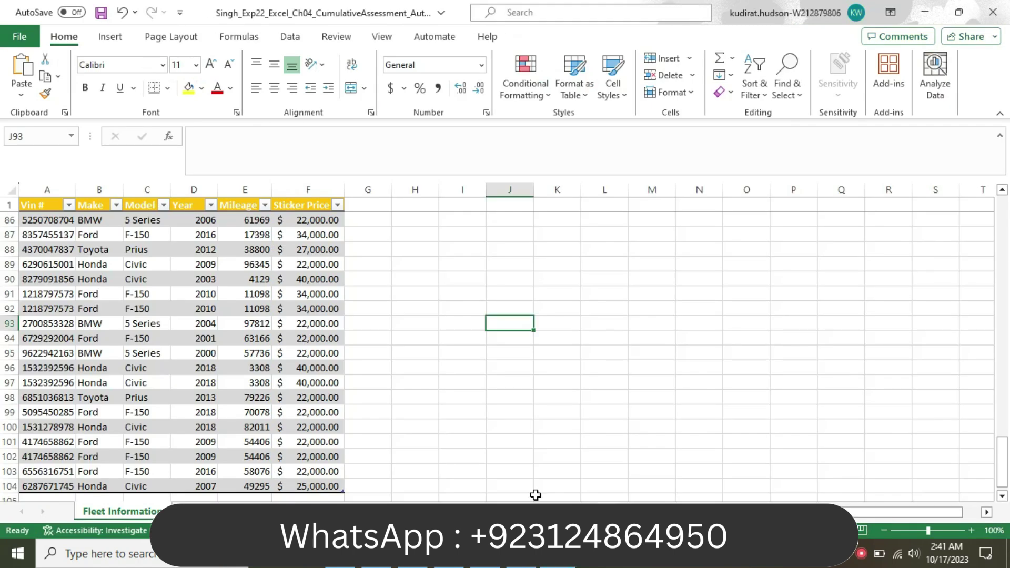
{"action": "left_click", "coordinate": [300, 275]}
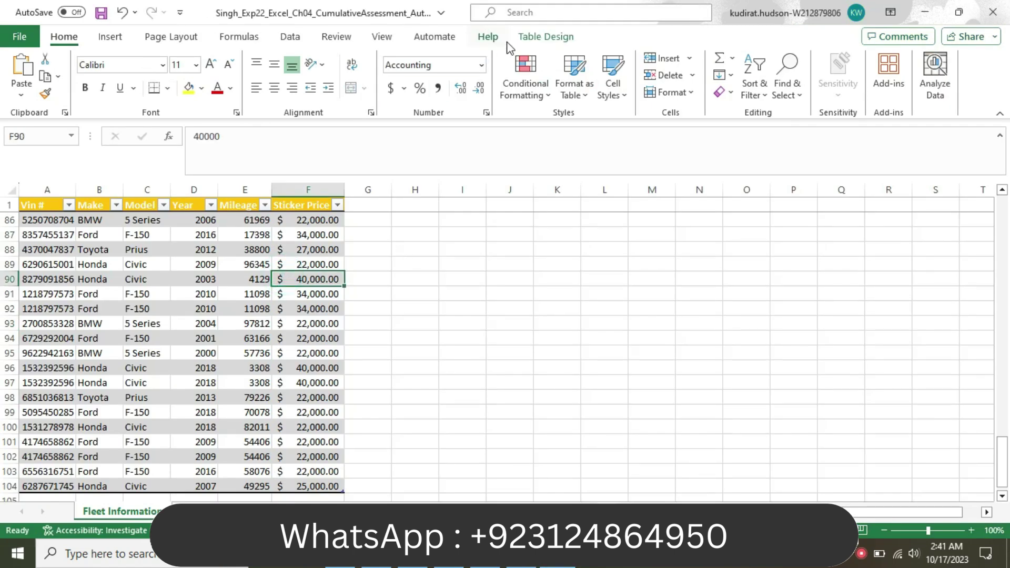
{"action": "left_click", "coordinate": [546, 37]}
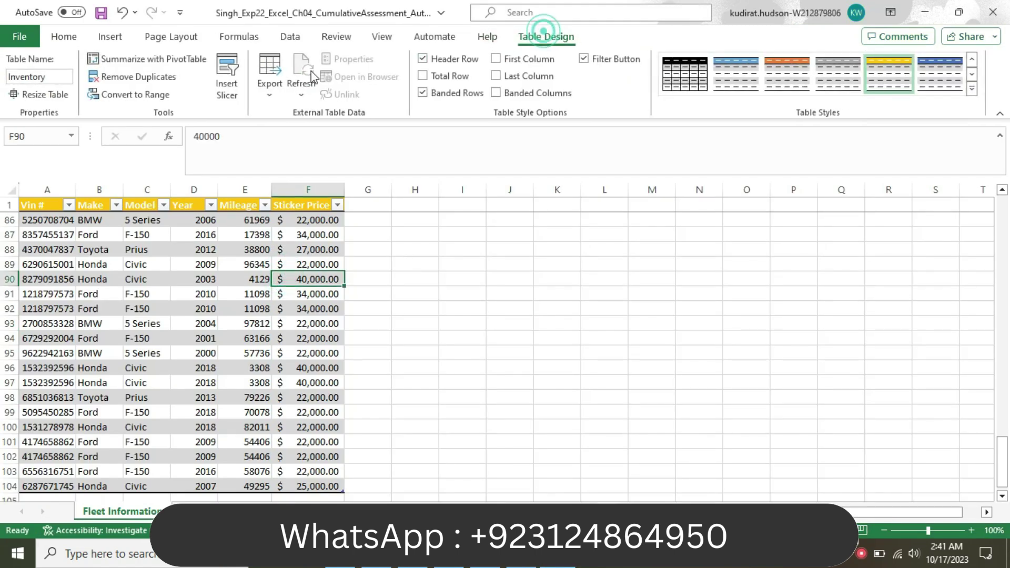
{"action": "left_click", "coordinate": [163, 80]}
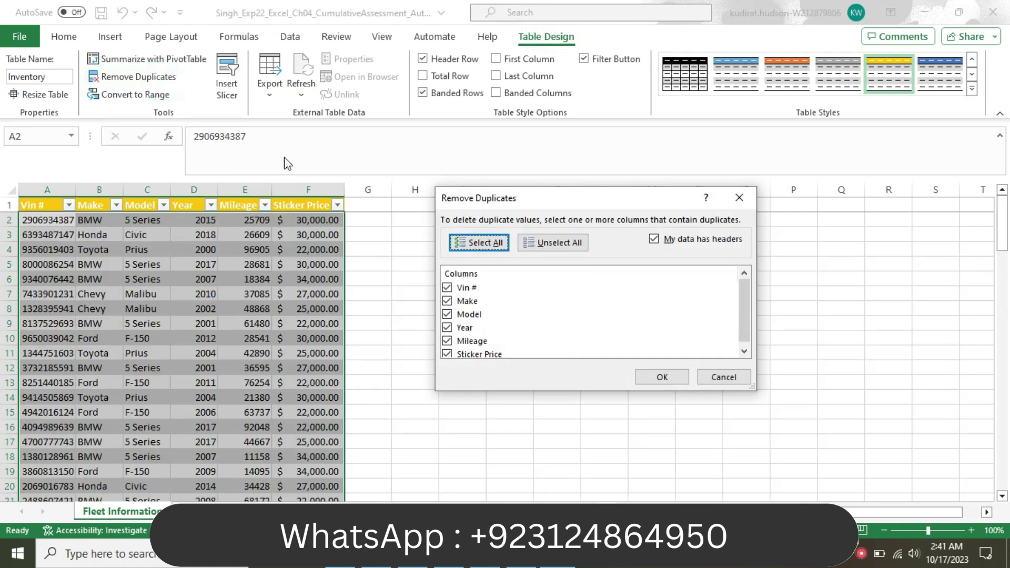
{"action": "left_click", "coordinate": [659, 377]}
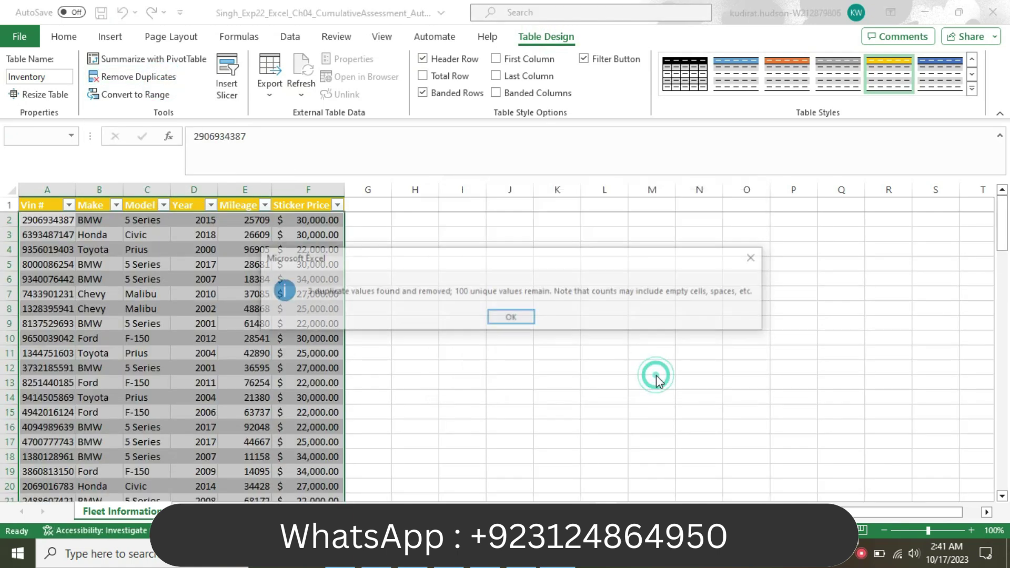
- Close the duplicate removal result, switch to the Word instructions, set the step 4 text back to 9 pt and remove its yellow highlighting
{"action": "left_click", "coordinate": [506, 317]}
{"action": "left_click_drag", "start_coordinate": [489, 348], "coordinate": [484, 348]}
{"action": "key", "text": "alt+Tab"}
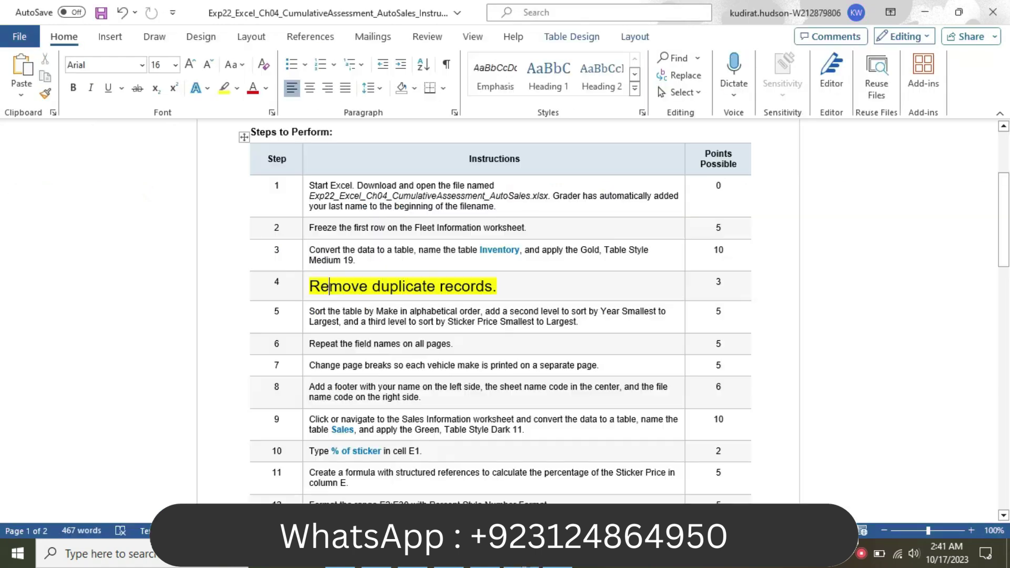
{"action": "left_click", "coordinate": [301, 293]}
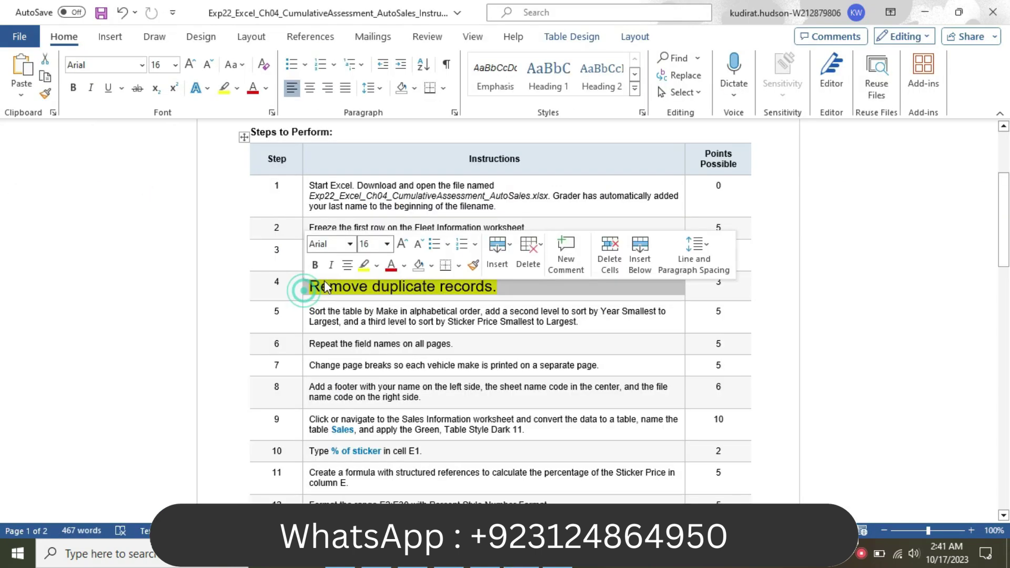
{"action": "left_click", "coordinate": [389, 243]}
{"action": "left_click", "coordinate": [368, 267]}
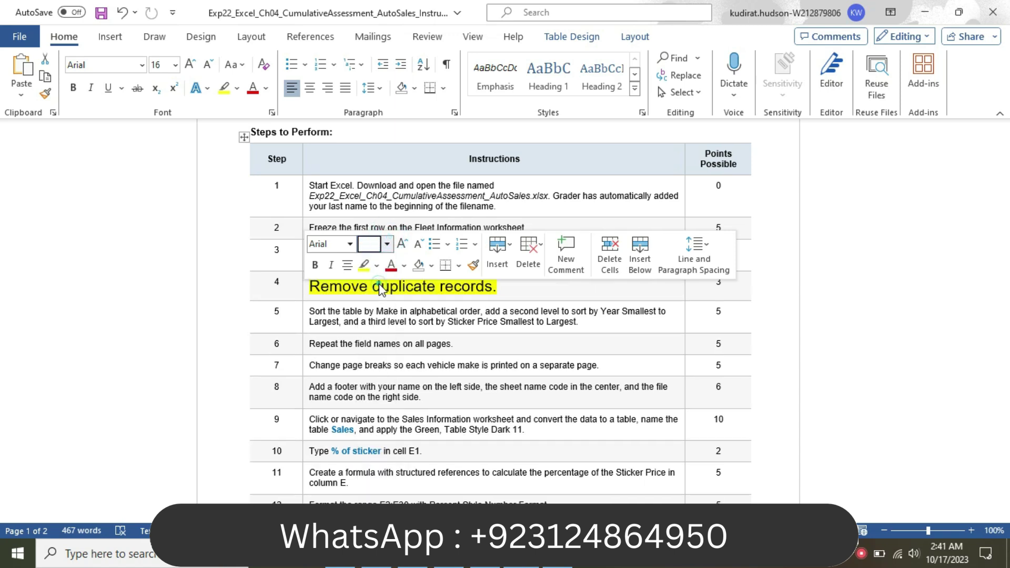
{"action": "left_click", "coordinate": [376, 265]}
{"action": "left_click", "coordinate": [384, 355]}
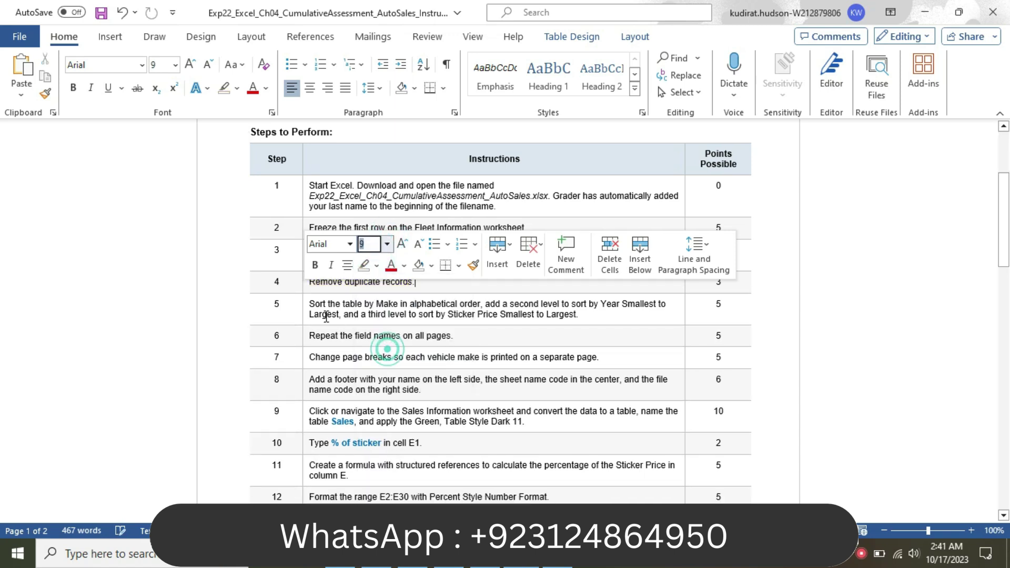
- Set the step 5 sorting instruction to 16 pt with yellow highlighting and select its phrase about sorting by Make
{"action": "left_click", "coordinate": [302, 307]}
{"action": "left_click", "coordinate": [386, 258]}
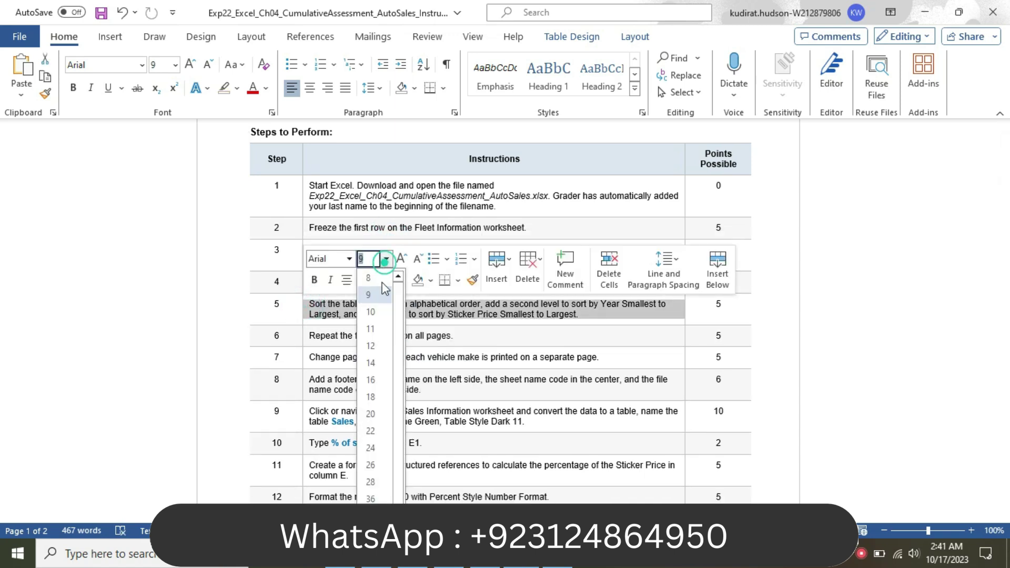
{"action": "left_click", "coordinate": [372, 380]}
{"action": "left_click", "coordinate": [376, 279]}
{"action": "left_click", "coordinate": [365, 295]}
{"action": "left_click_drag", "start_coordinate": [311, 309], "coordinate": [597, 310]}
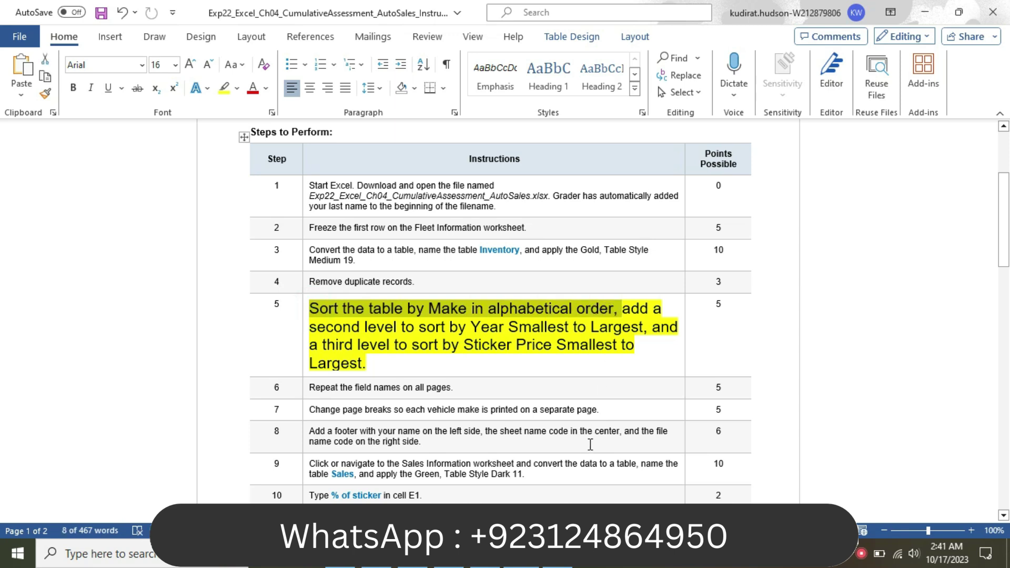
- Switch to the Excel workbook and start a custom sort of the Inventory table with Make, A to Z, as the first level
{"action": "key", "text": "alt+Tab"}
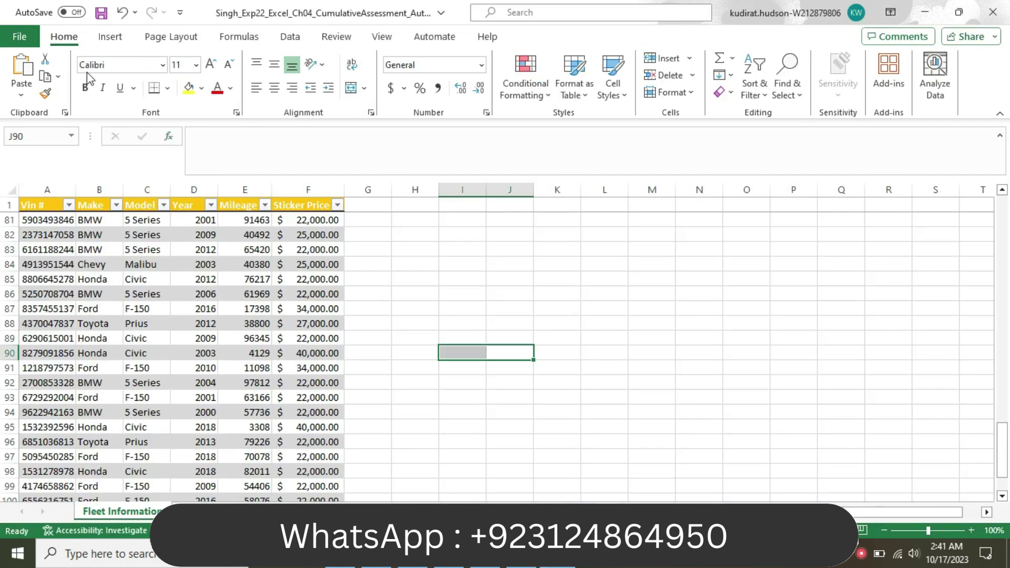
{"action": "left_click", "coordinate": [172, 248]}
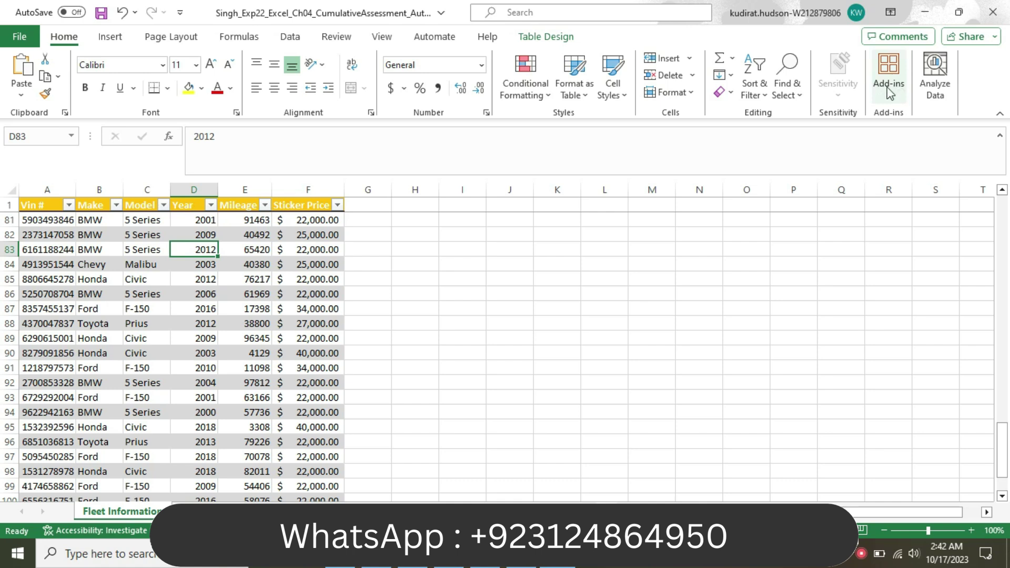
{"action": "left_click", "coordinate": [755, 82]}
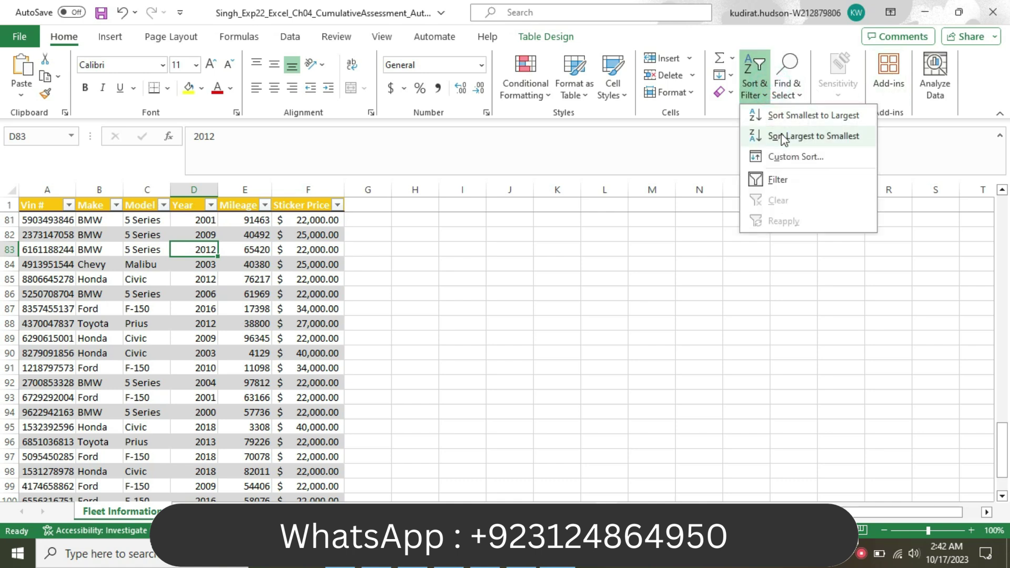
{"action": "left_click", "coordinate": [792, 157]}
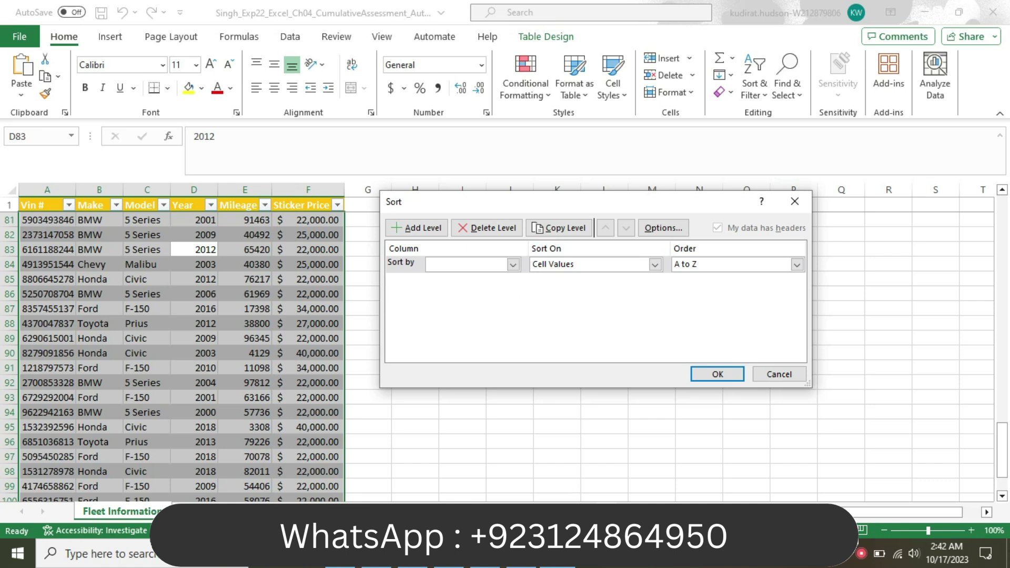
{"action": "key", "text": "alt+Tab"}
{"action": "mouse_move", "coordinate": [558, 555]}
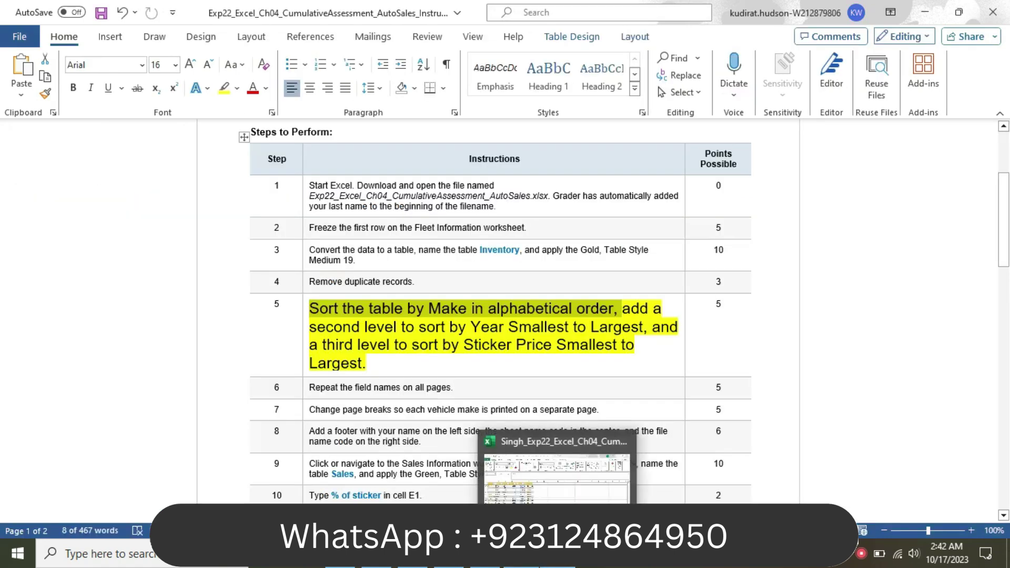
{"action": "left_click", "coordinate": [558, 555]}
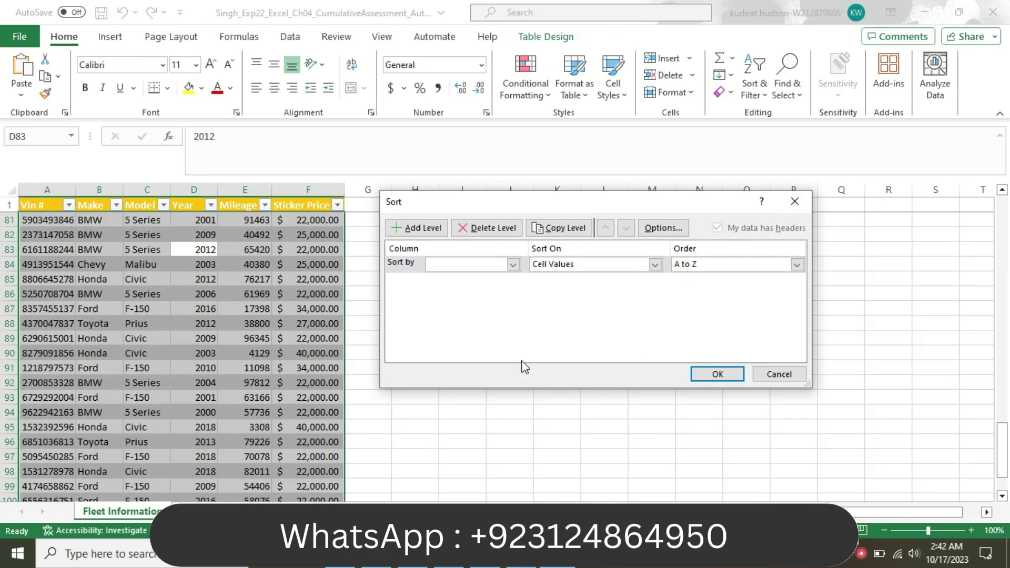
{"action": "left_click", "coordinate": [512, 264]}
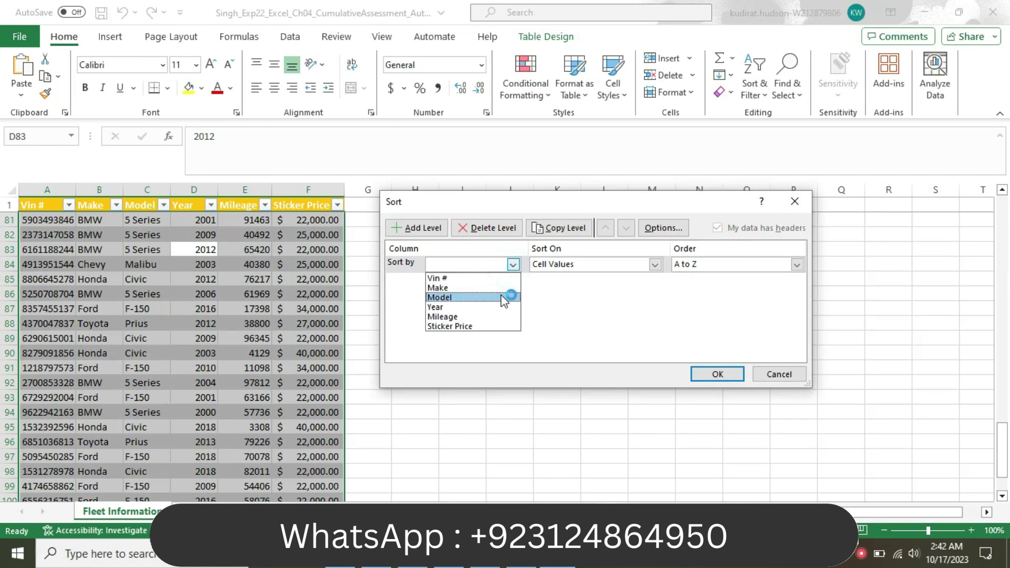
{"action": "left_click", "coordinate": [509, 295]}
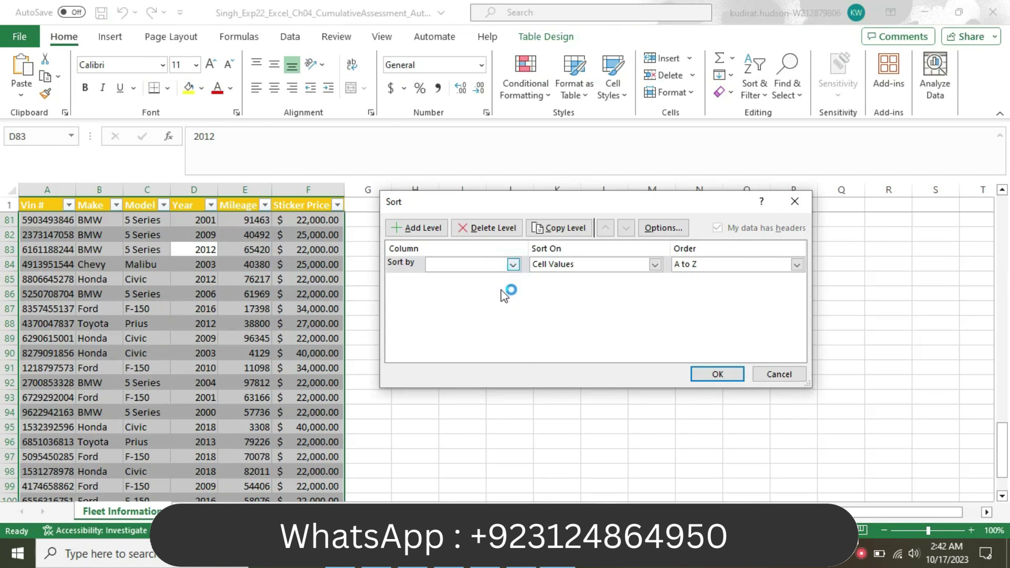
- Add a second sort level by Year, Smallest to Largest, after checking the second-level requirement in the Word instructions
{"action": "left_click", "coordinate": [423, 228]}
{"action": "left_click", "coordinate": [522, 555]}
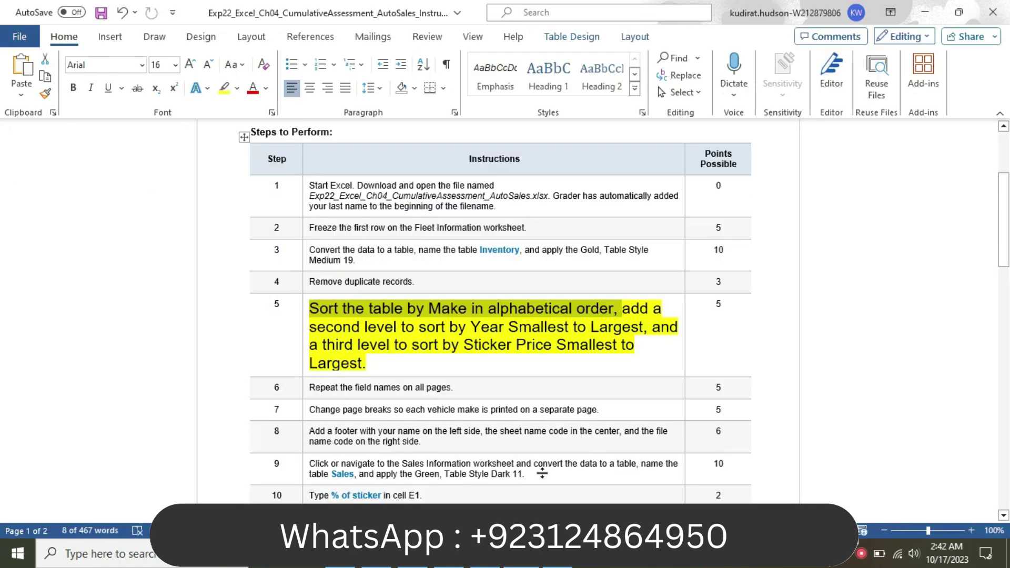
{"action": "left_click_drag", "start_coordinate": [622, 307], "coordinate": [640, 321]}
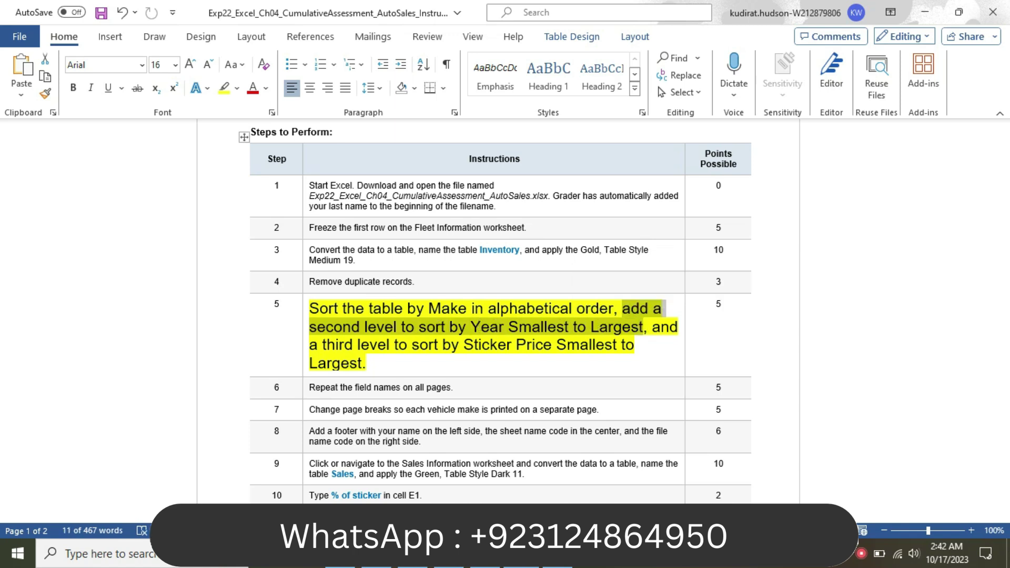
{"action": "key", "text": "alt+Tab"}
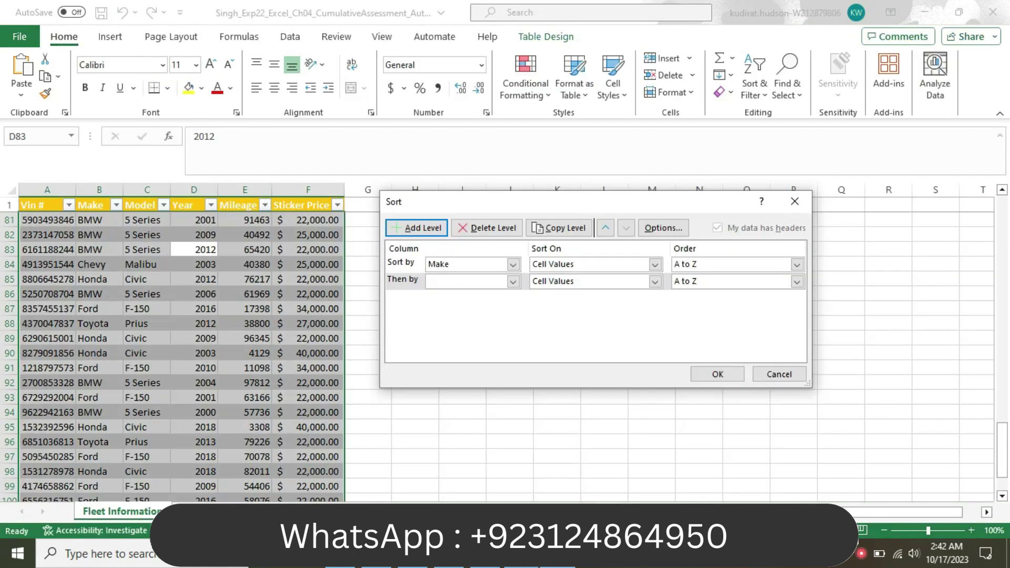
{"action": "left_click", "coordinate": [513, 281]}
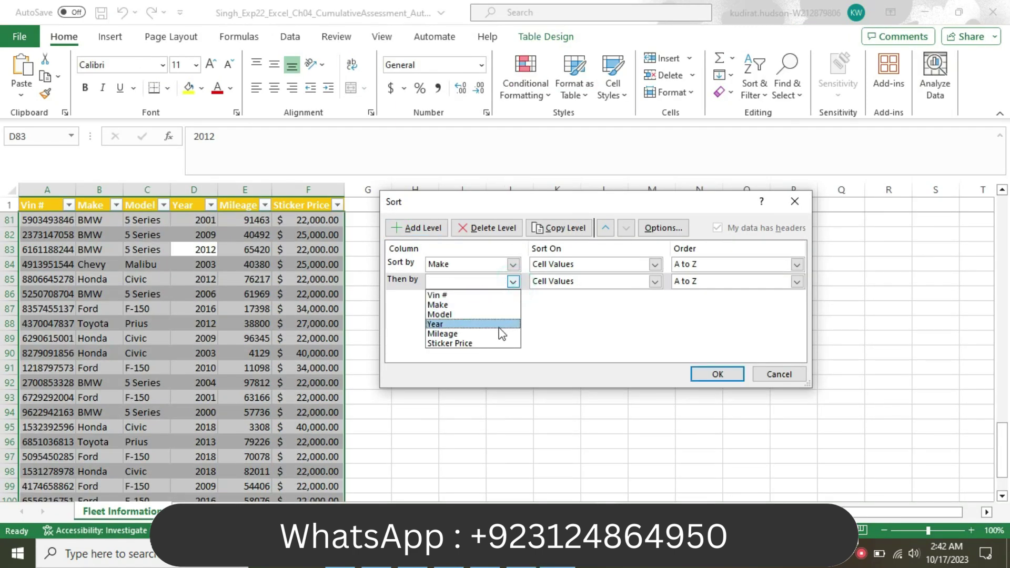
{"action": "left_click", "coordinate": [503, 326]}
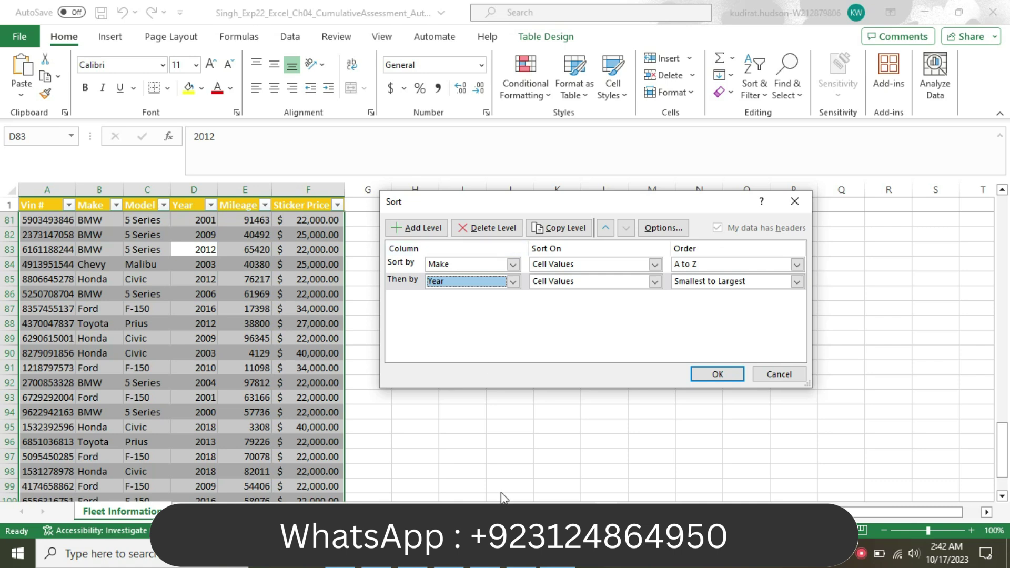
- Check the third-level requirement in Word, add a Sticker Price level sorted Smallest to Largest in Excel and apply the sort
{"action": "key", "text": "alt+Tab"}
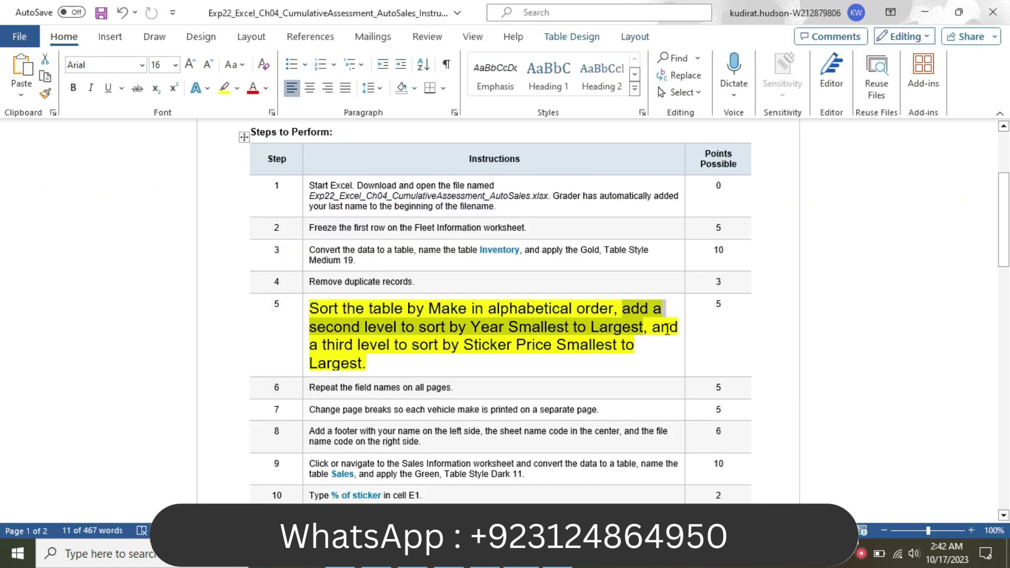
{"action": "left_click_drag", "start_coordinate": [658, 327], "coordinate": [435, 363]}
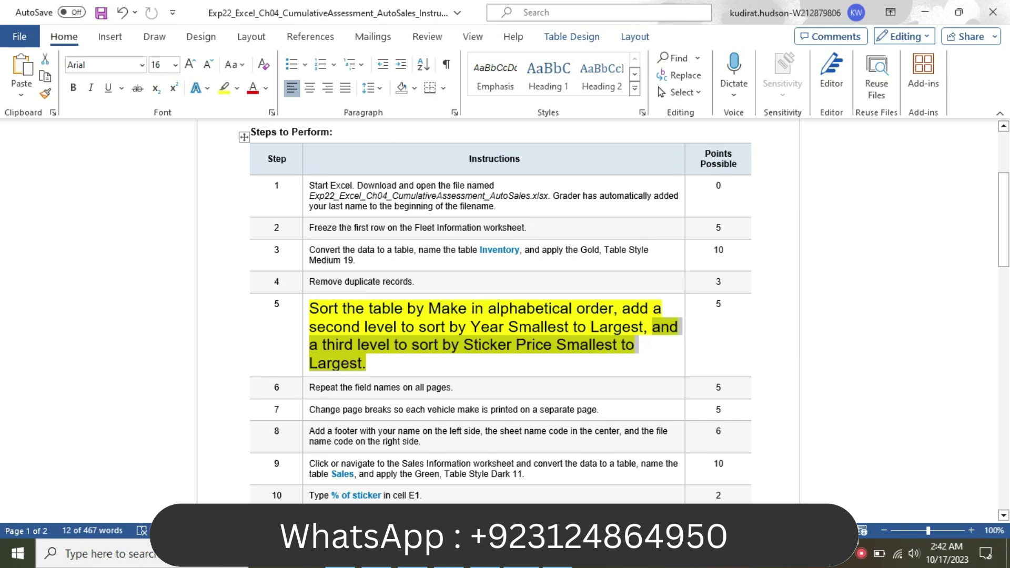
{"action": "left_click", "coordinate": [559, 557]}
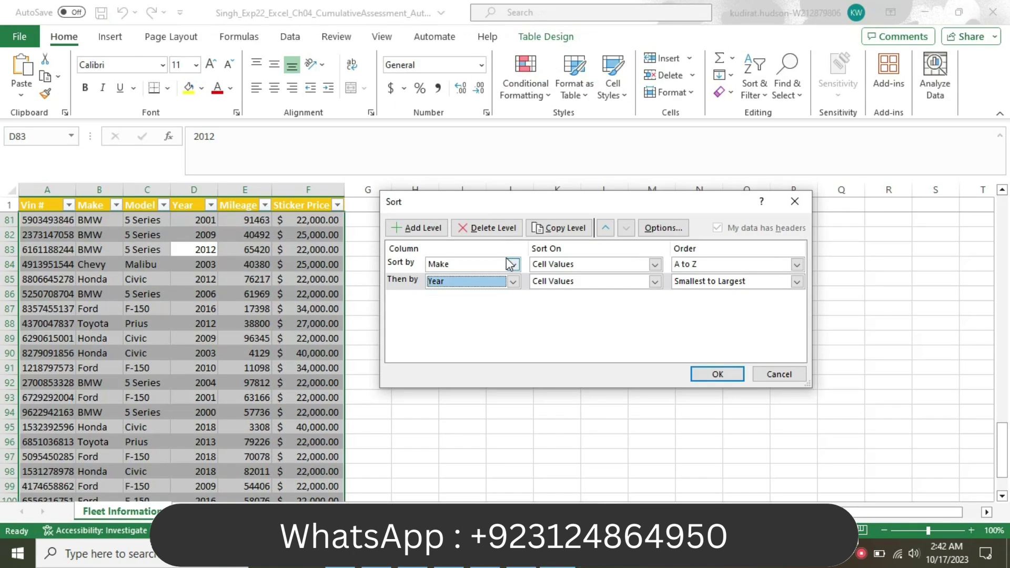
{"action": "left_click", "coordinate": [424, 231]}
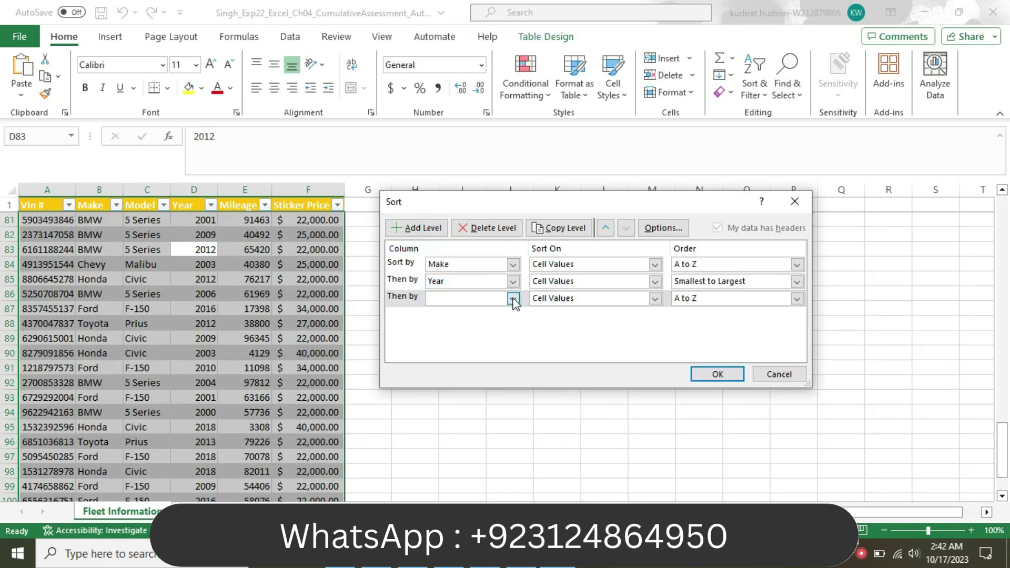
{"action": "left_click", "coordinate": [513, 298]}
{"action": "left_click", "coordinate": [496, 361]}
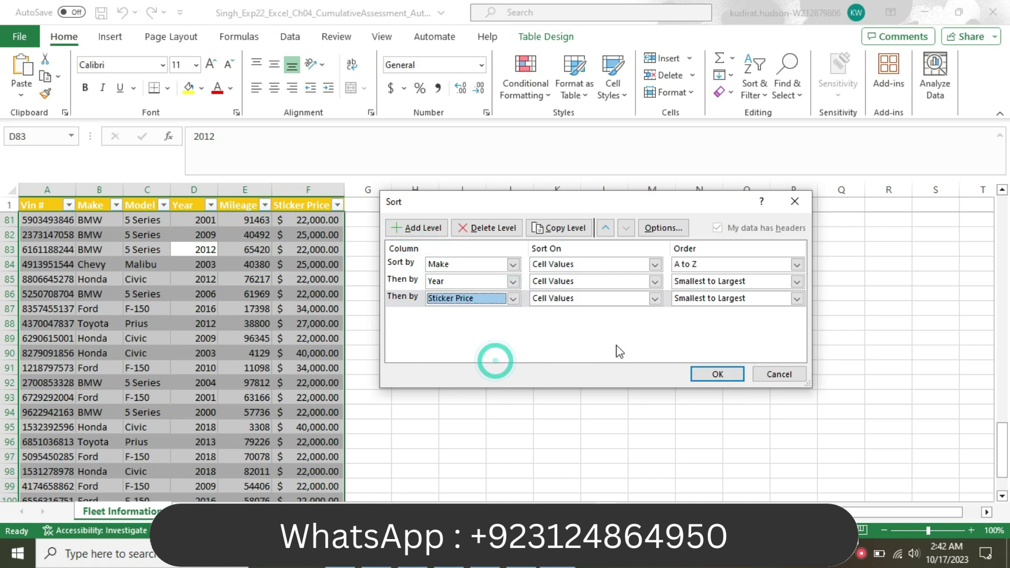
{"action": "left_click", "coordinate": [698, 375]}
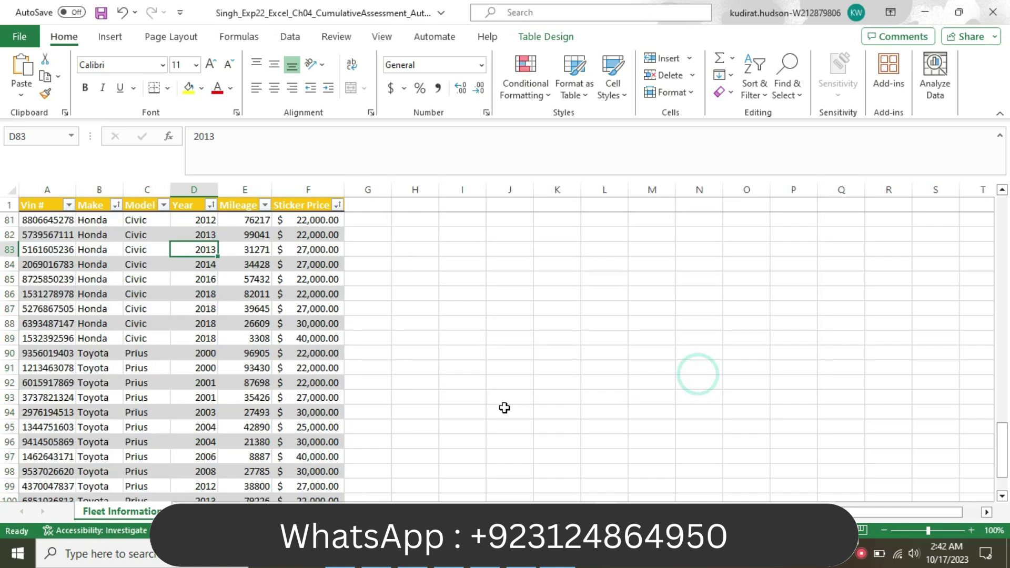
- Return to the Word instructions, reduce the step 5 text to 10 pt and remove its yellow highlighting
{"action": "key", "text": "alt+Tab"}
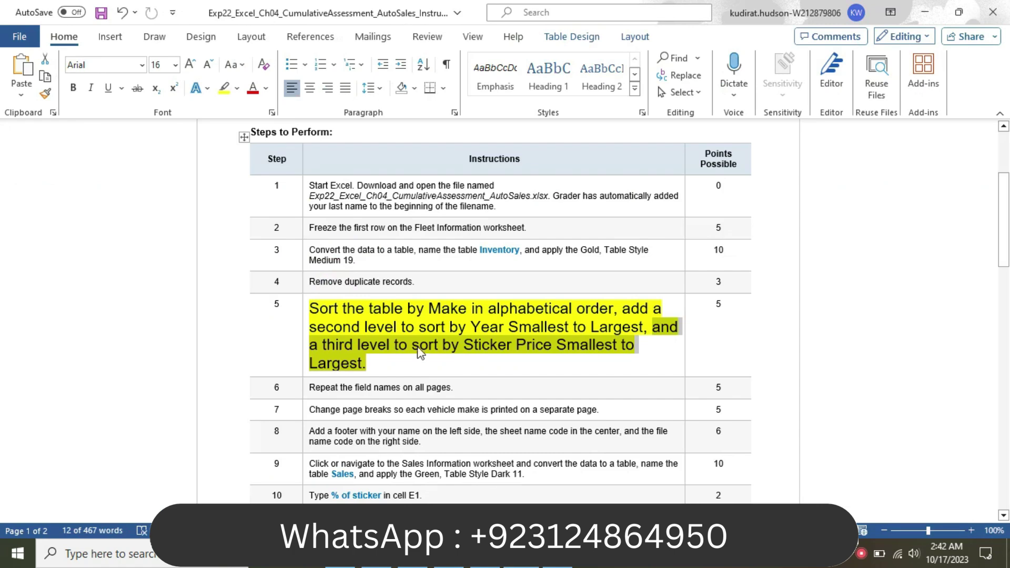
{"action": "left_click", "coordinate": [300, 329]}
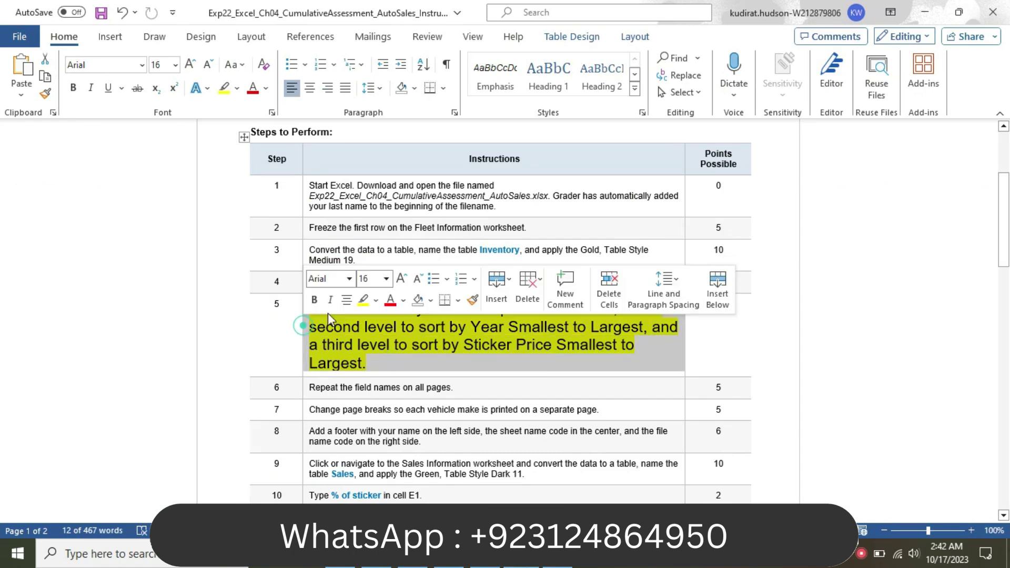
{"action": "left_click", "coordinate": [386, 279]}
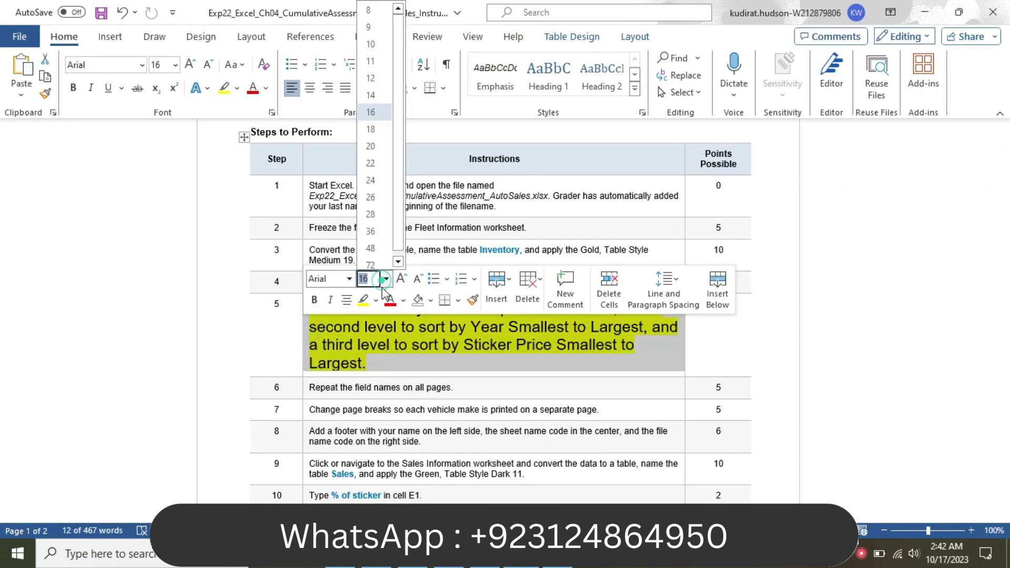
{"action": "left_click", "coordinate": [371, 42]}
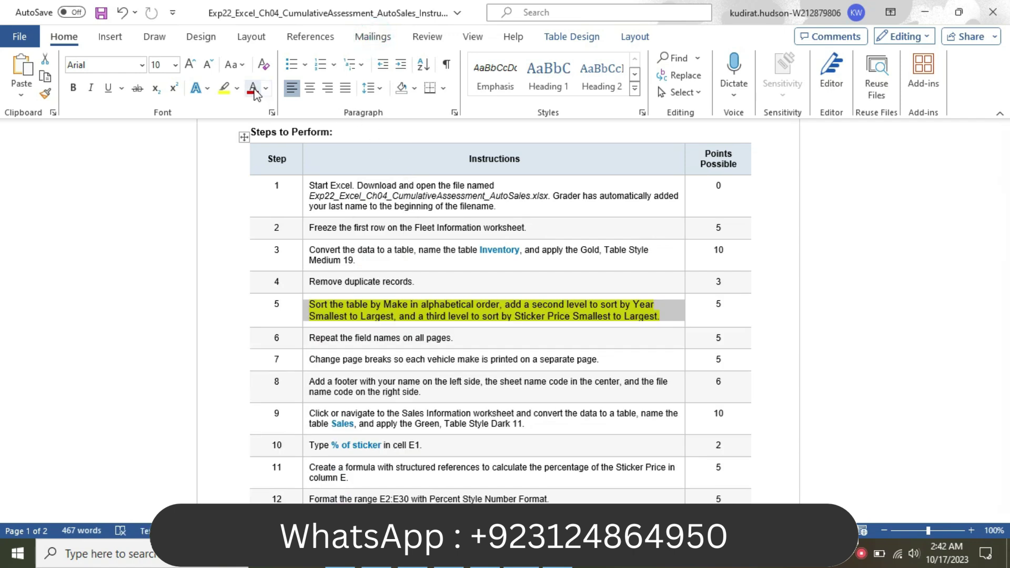
{"action": "left_click", "coordinate": [237, 88]}
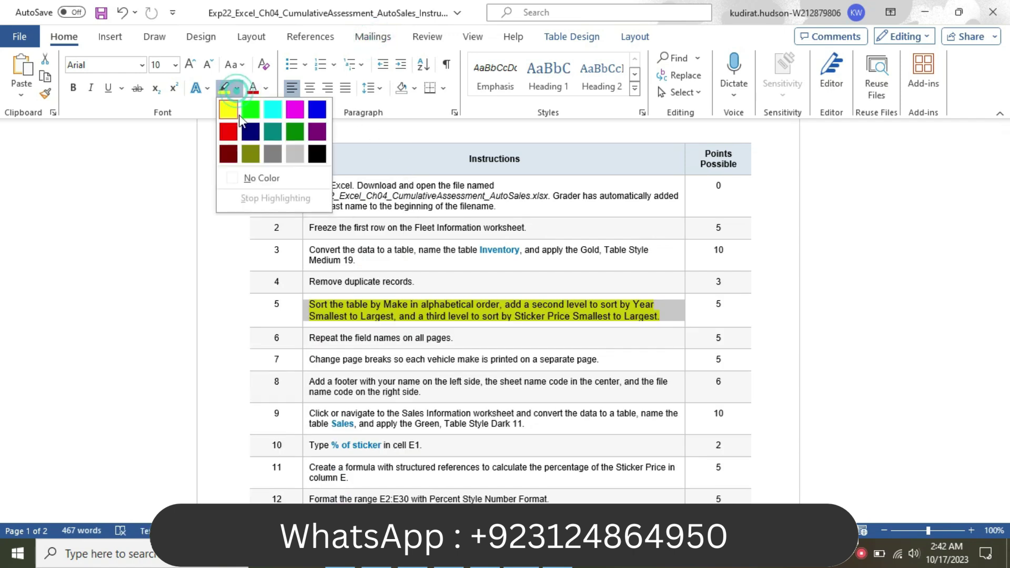
{"action": "left_click", "coordinate": [263, 177]}
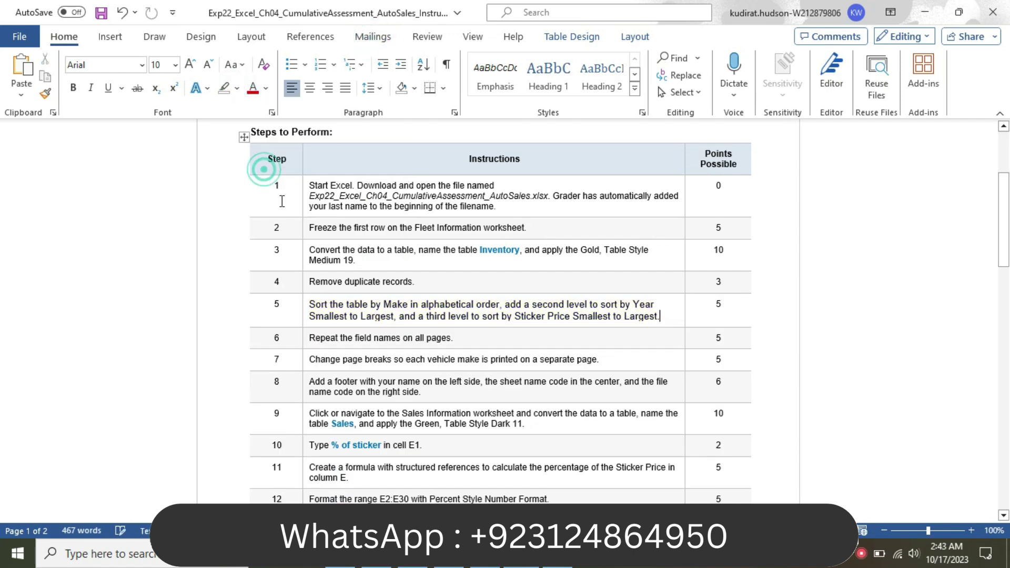
- Set the step 8 instruction text about adding a footer to 16 pt and highlight it in yellow
{"action": "left_click", "coordinate": [303, 382]}
{"action": "left_click", "coordinate": [389, 333]}
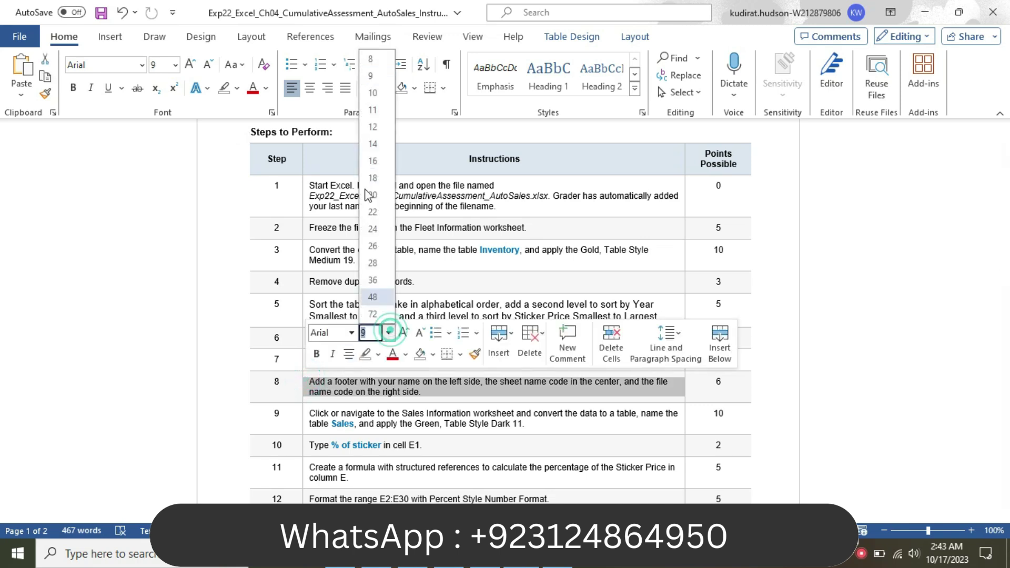
{"action": "left_click", "coordinate": [379, 159]}
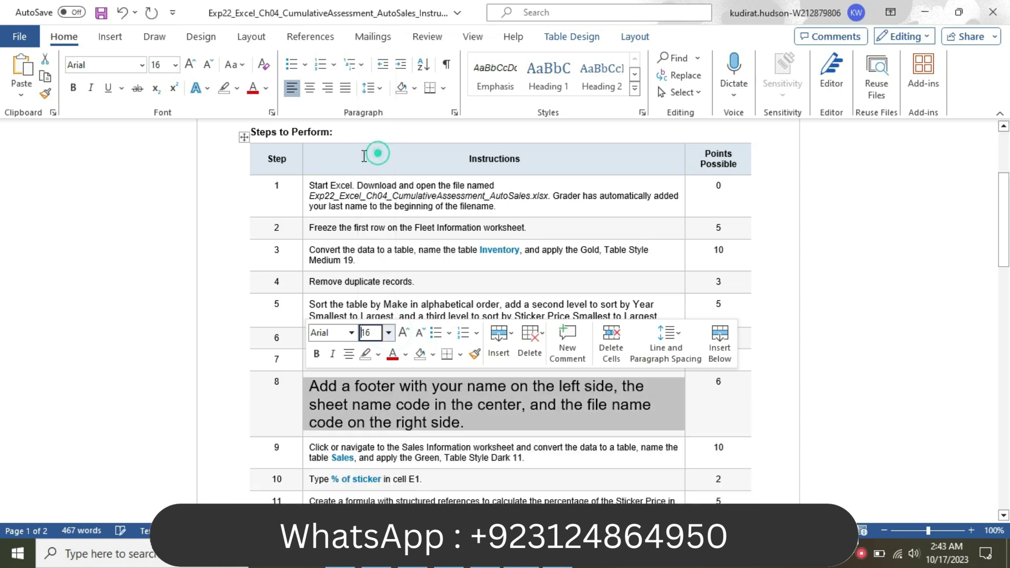
{"action": "left_click", "coordinate": [236, 88]}
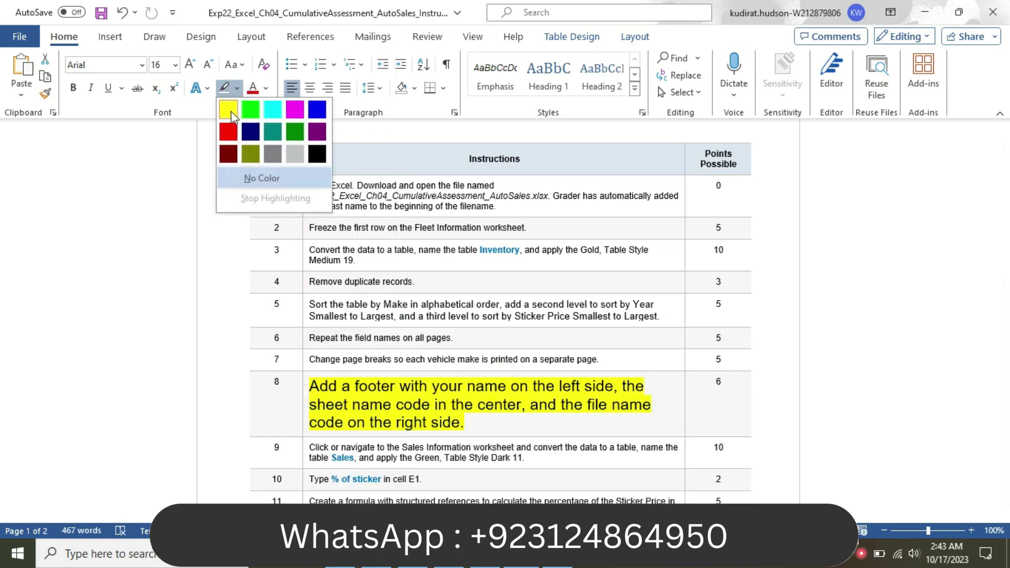
{"action": "left_click", "coordinate": [232, 111]}
{"action": "left_click_drag", "start_coordinate": [1004, 221], "coordinate": [1003, 263]}
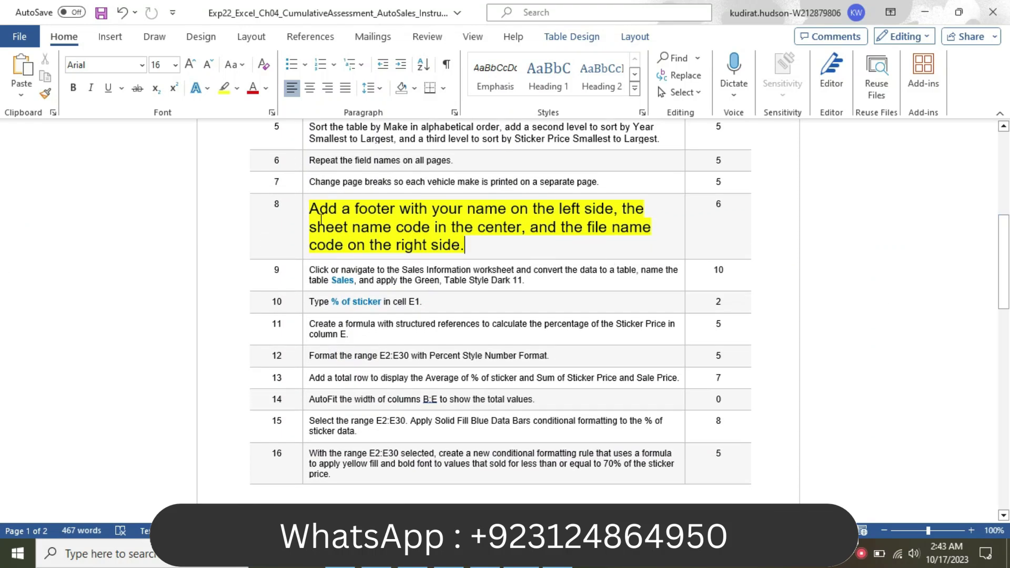
- Check the left-side footer requirement in Word and create a custom footer in Excel with Name in its left section
{"action": "left_click_drag", "start_coordinate": [314, 210], "coordinate": [569, 211]}
{"action": "left_click", "coordinate": [537, 208]}
{"action": "left_click_drag", "start_coordinate": [313, 208], "coordinate": [605, 206]}
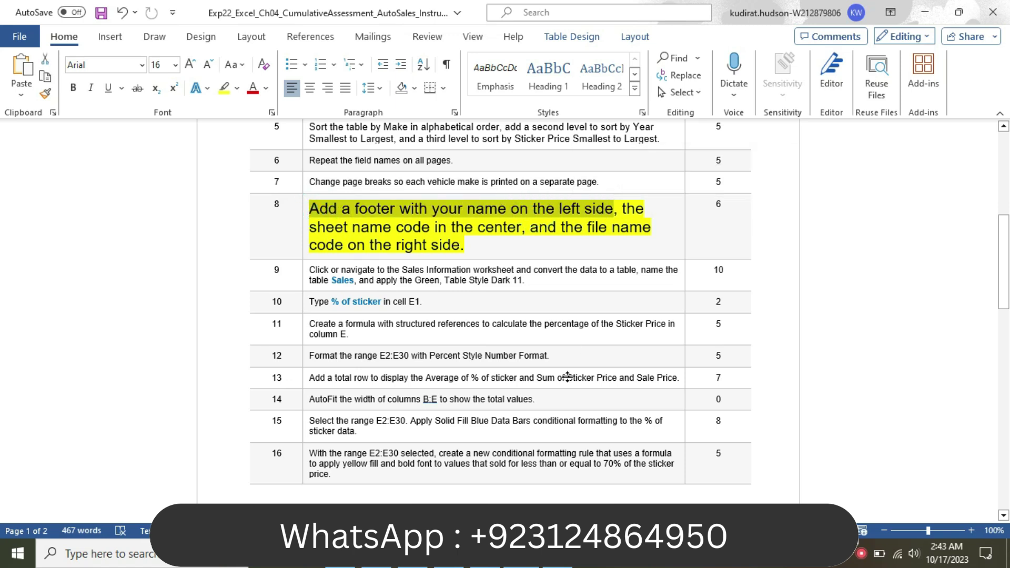
{"action": "key", "text": "alt+Tab"}
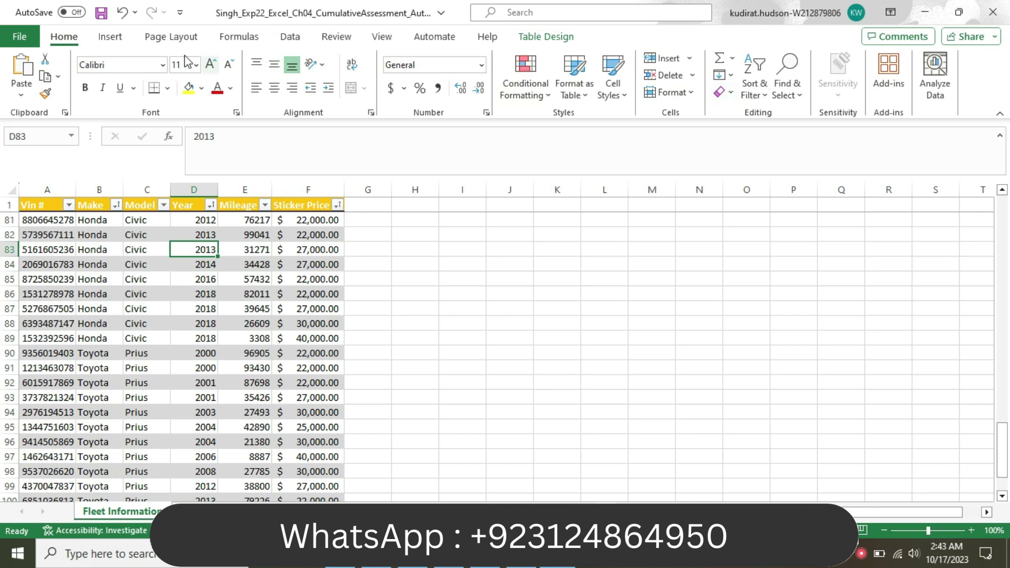
{"action": "left_click", "coordinate": [171, 38]}
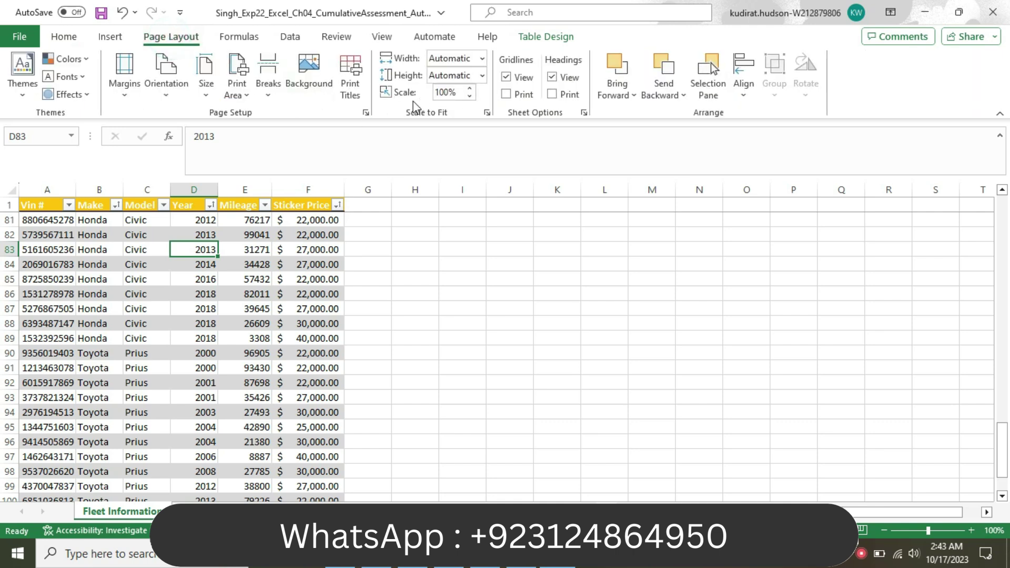
{"action": "left_click", "coordinate": [364, 111]}
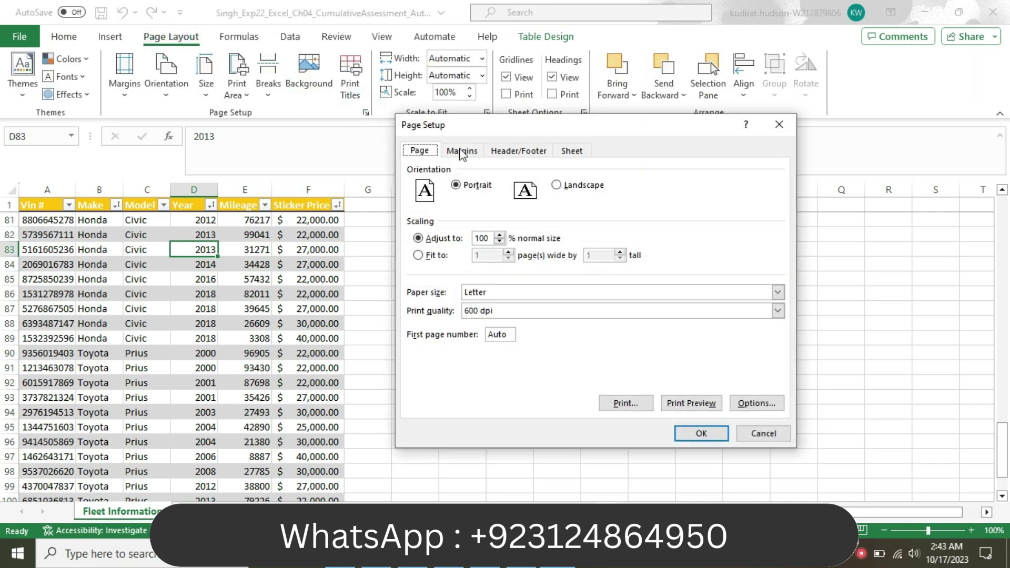
{"action": "left_click", "coordinate": [521, 151]}
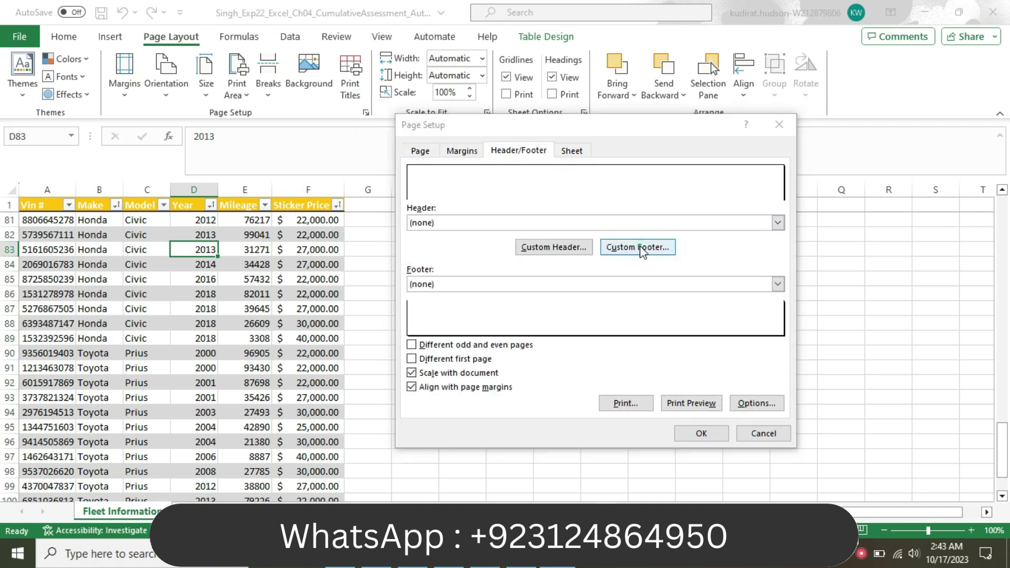
{"action": "left_click", "coordinate": [639, 247]}
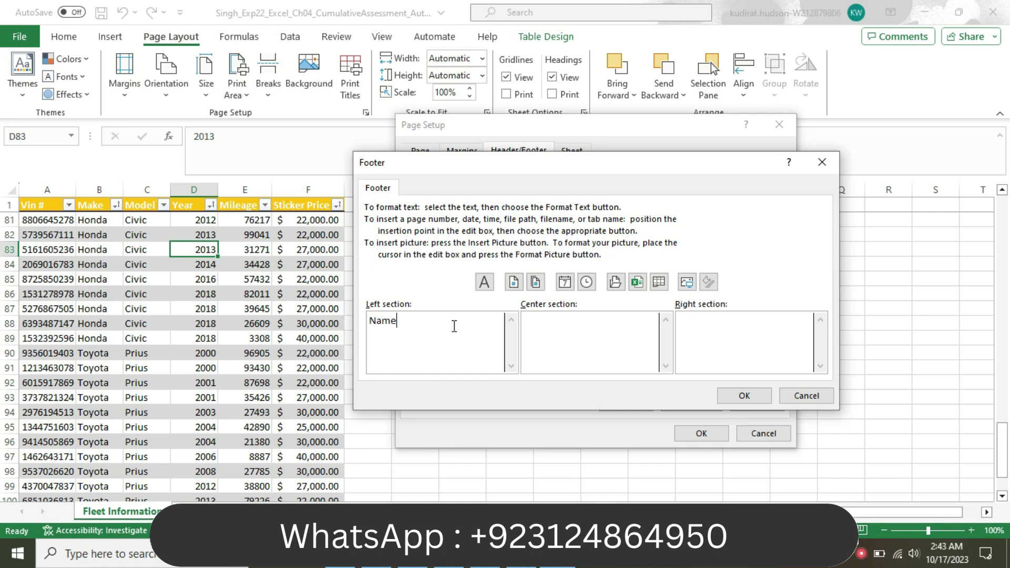
- Check the center footer requirement in Word and insert the sheet name code &[Tab] in the Excel footer's center section
{"action": "left_click", "coordinate": [585, 331]}
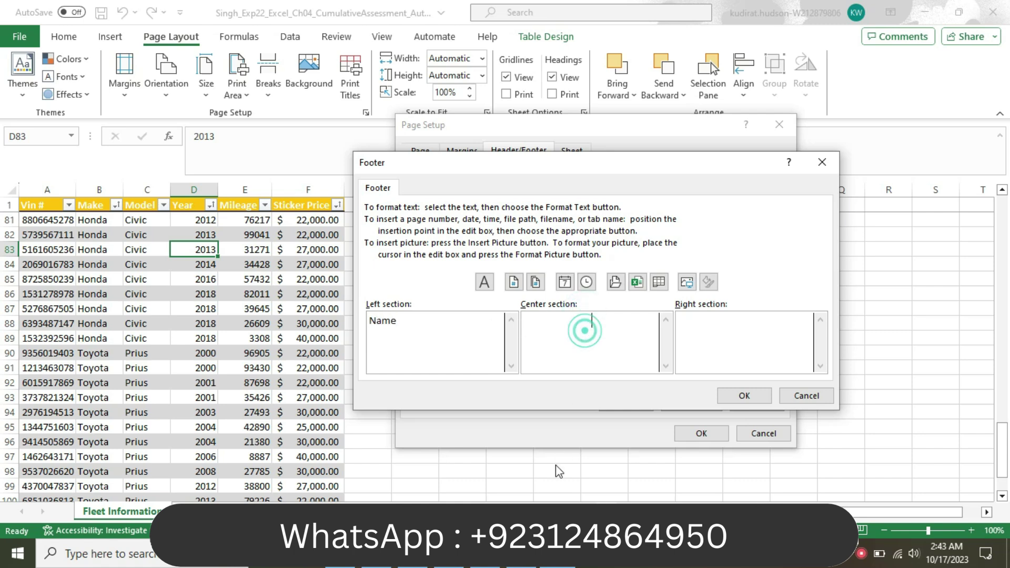
{"action": "left_click", "coordinate": [522, 556]}
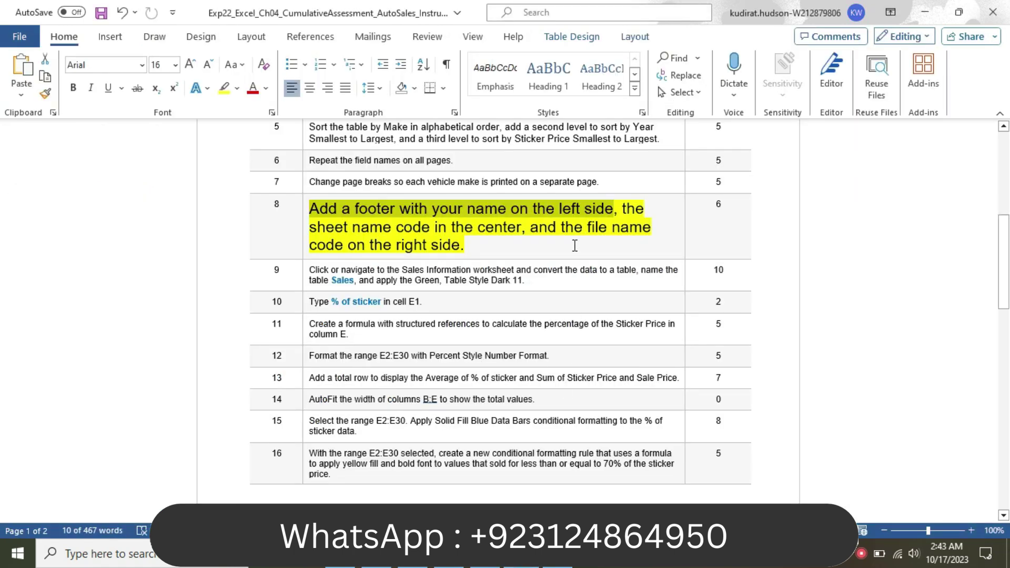
{"action": "left_click_drag", "start_coordinate": [312, 232], "coordinate": [522, 231]}
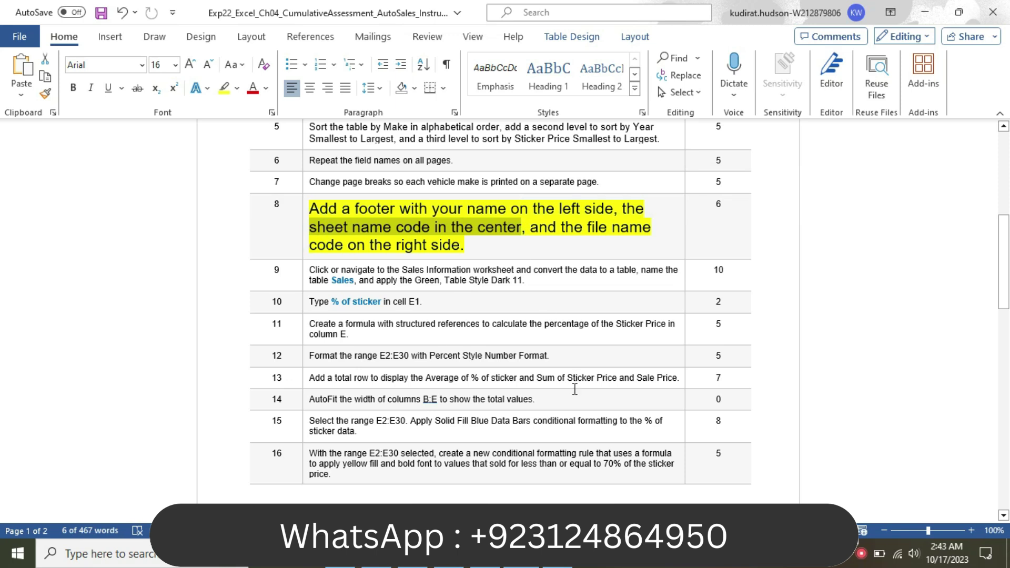
{"action": "left_click", "coordinate": [557, 556]}
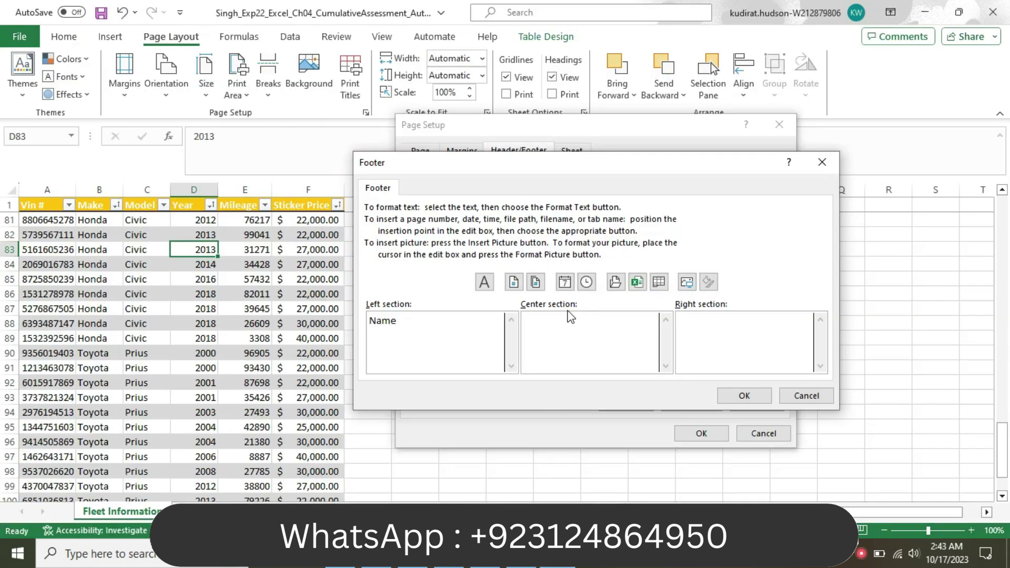
{"action": "left_click", "coordinate": [658, 283]}
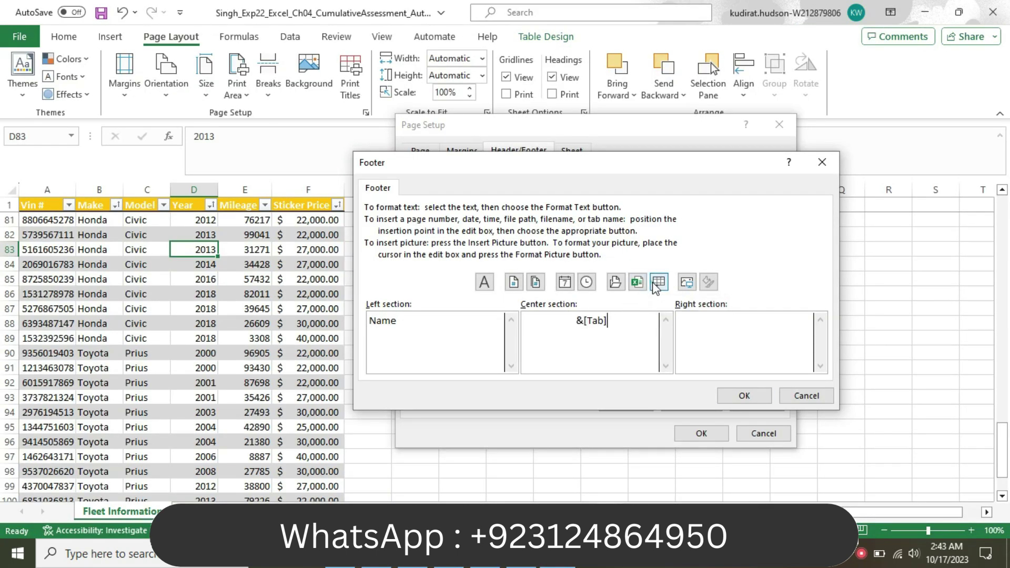
- Check the right-side requirement in Word, insert the file name code &[File] in the Excel footer's right section and apply the footer
{"action": "key", "text": "alt+Tab"}
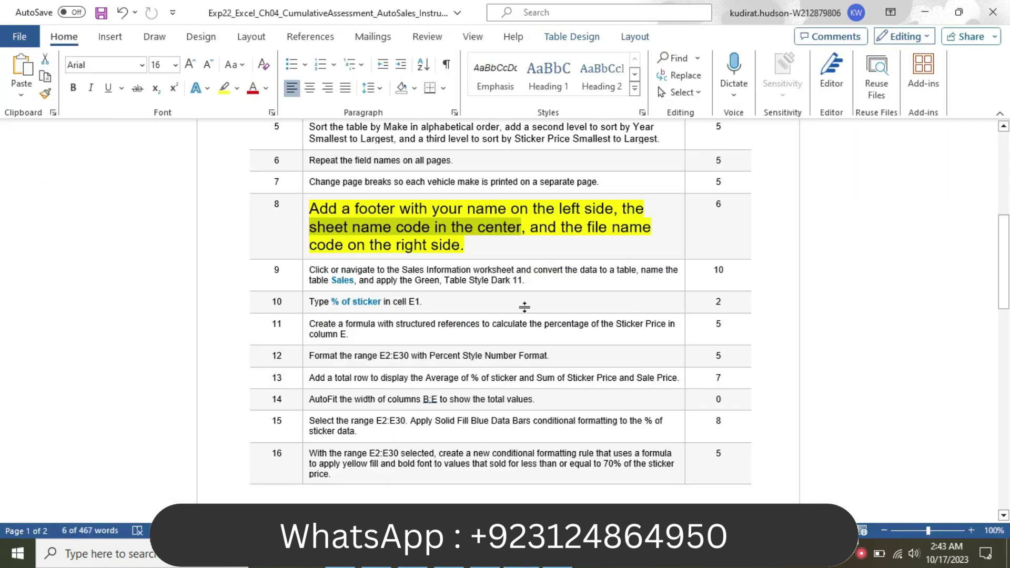
{"action": "left_click_drag", "start_coordinate": [539, 229], "coordinate": [456, 248]}
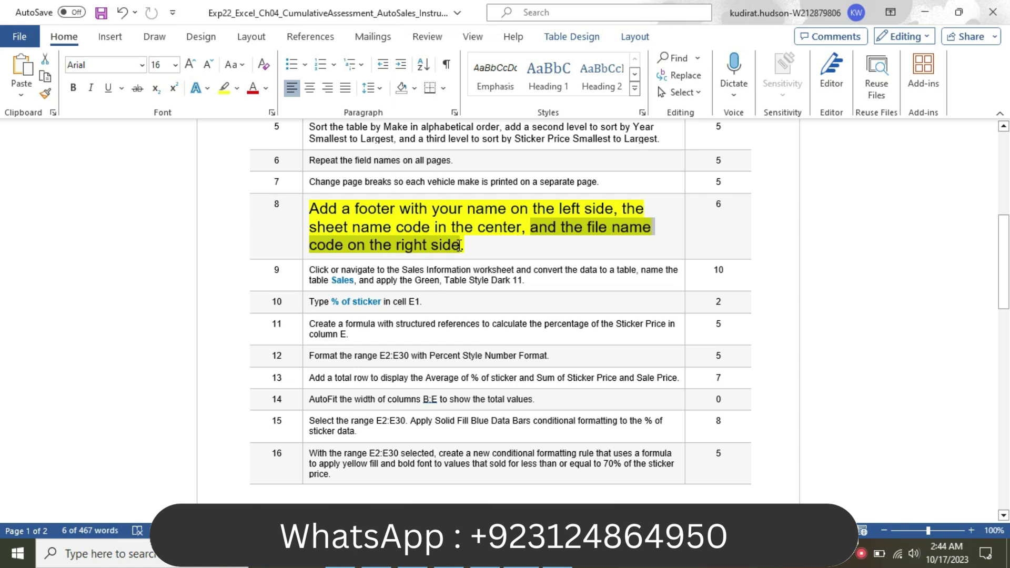
{"action": "key", "text": "alt+Tab"}
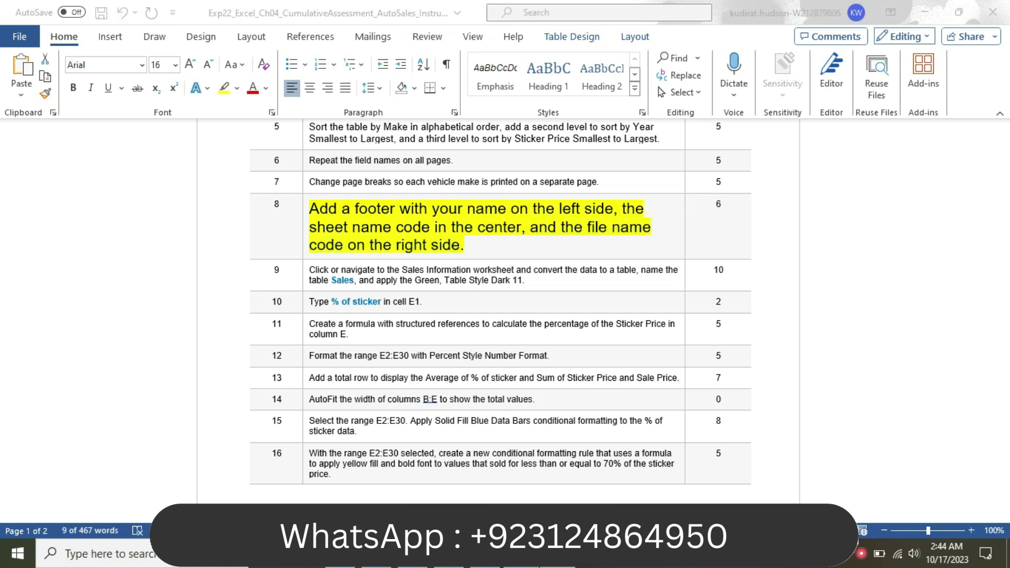
{"action": "left_click", "coordinate": [692, 347]}
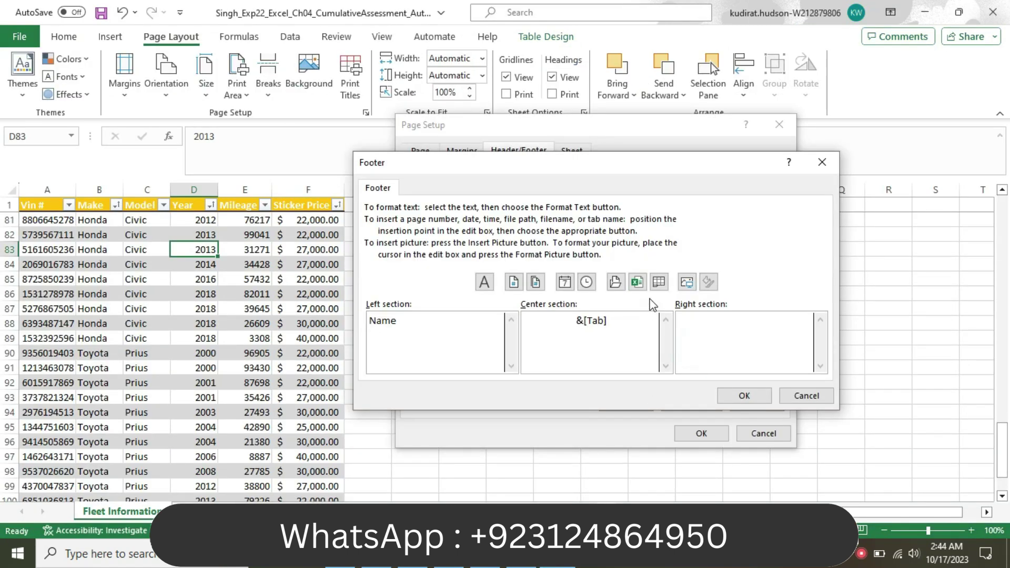
{"action": "left_click", "coordinate": [638, 285]}
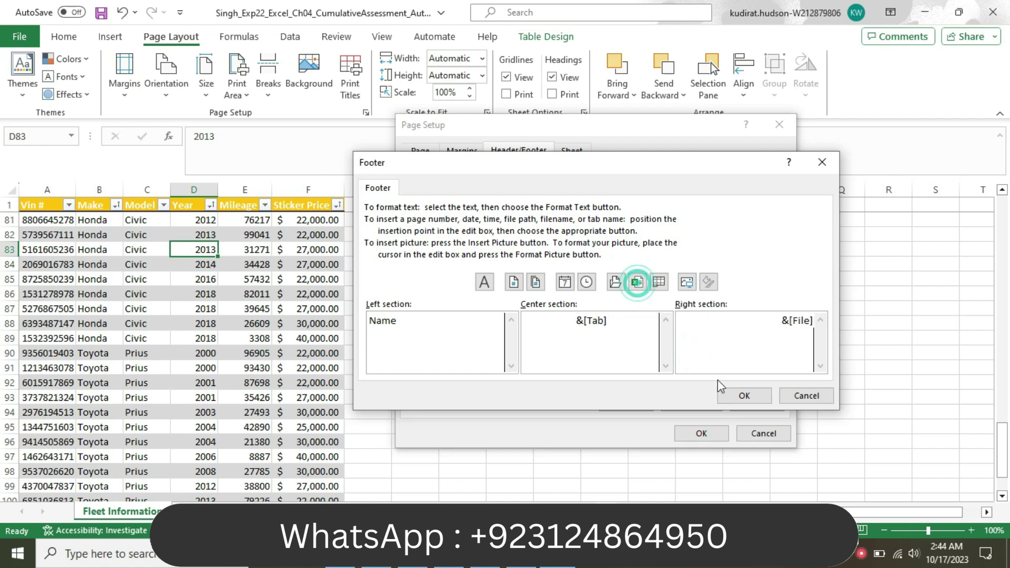
{"action": "left_click", "coordinate": [732, 395]}
{"action": "left_click", "coordinate": [709, 433]}
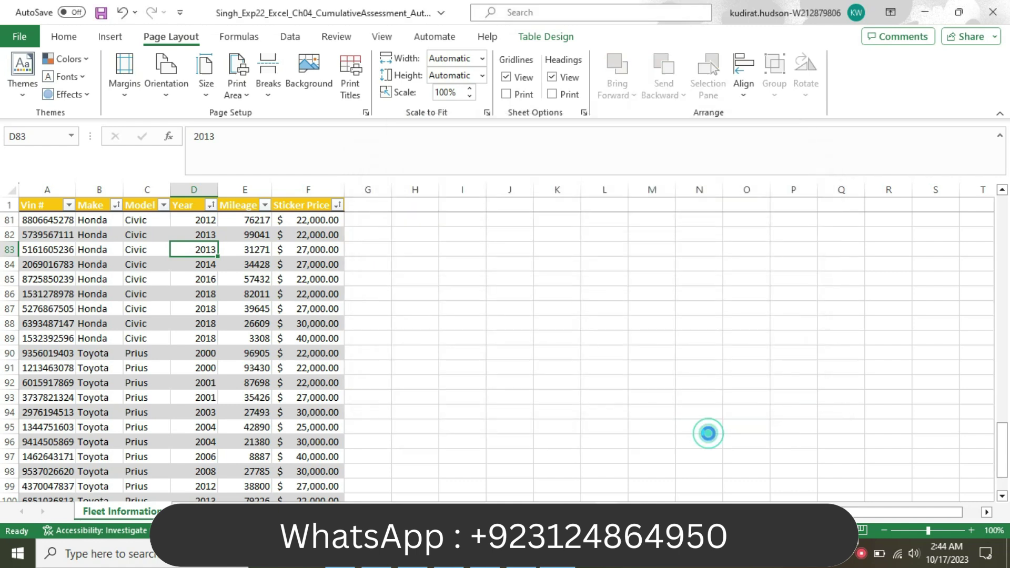